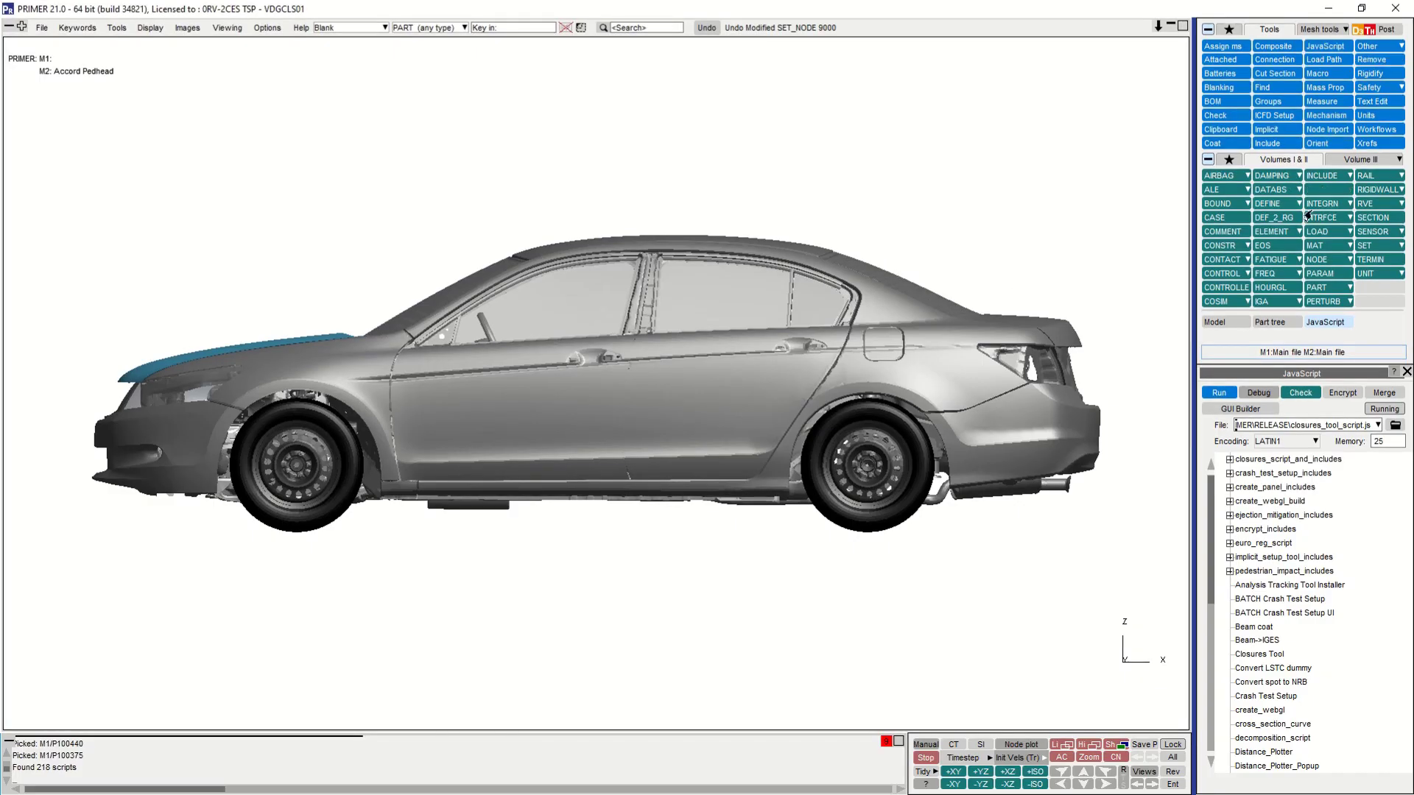
- Launch the Closures Tool on the car model and set the closure type to Four Bar Link
double_click(1262, 656)
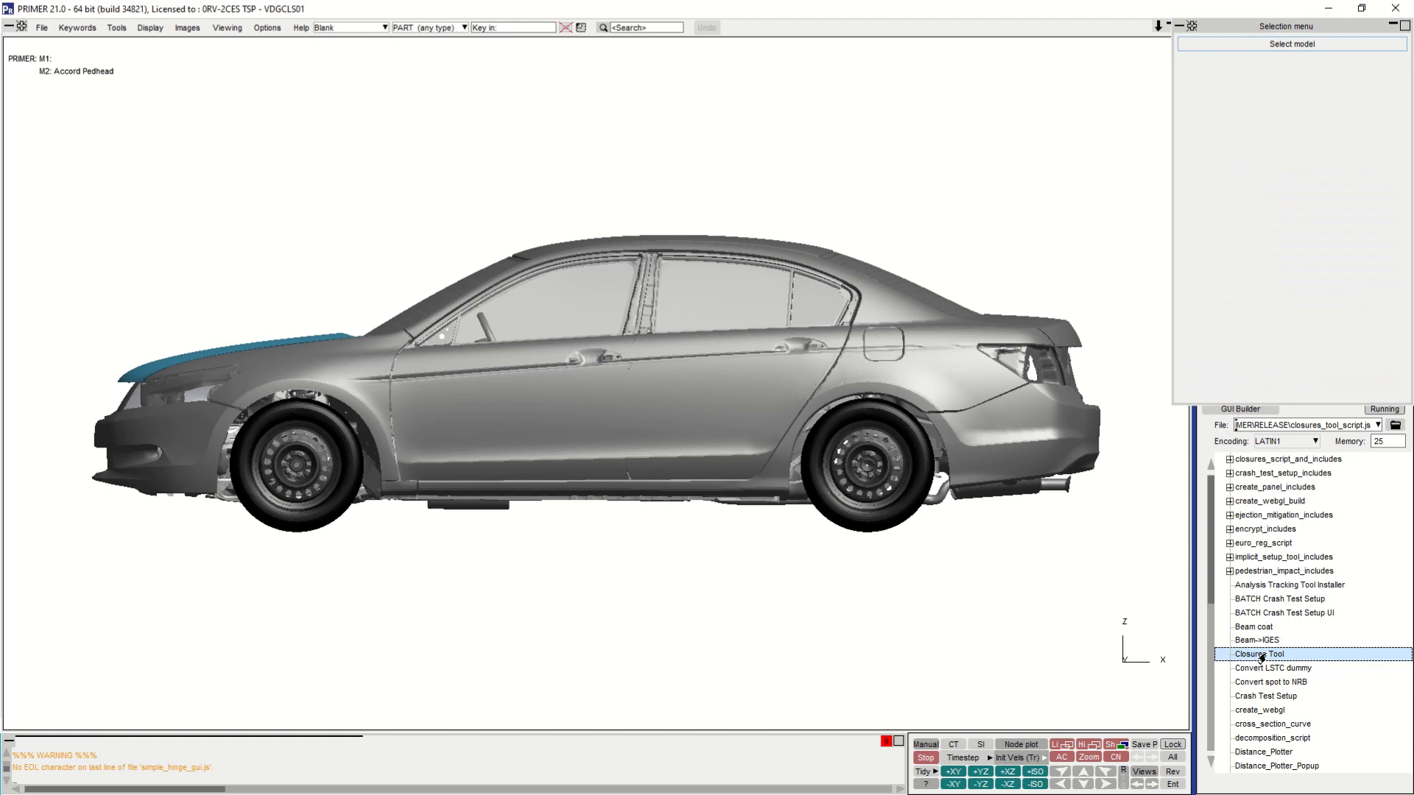
click(1352, 149)
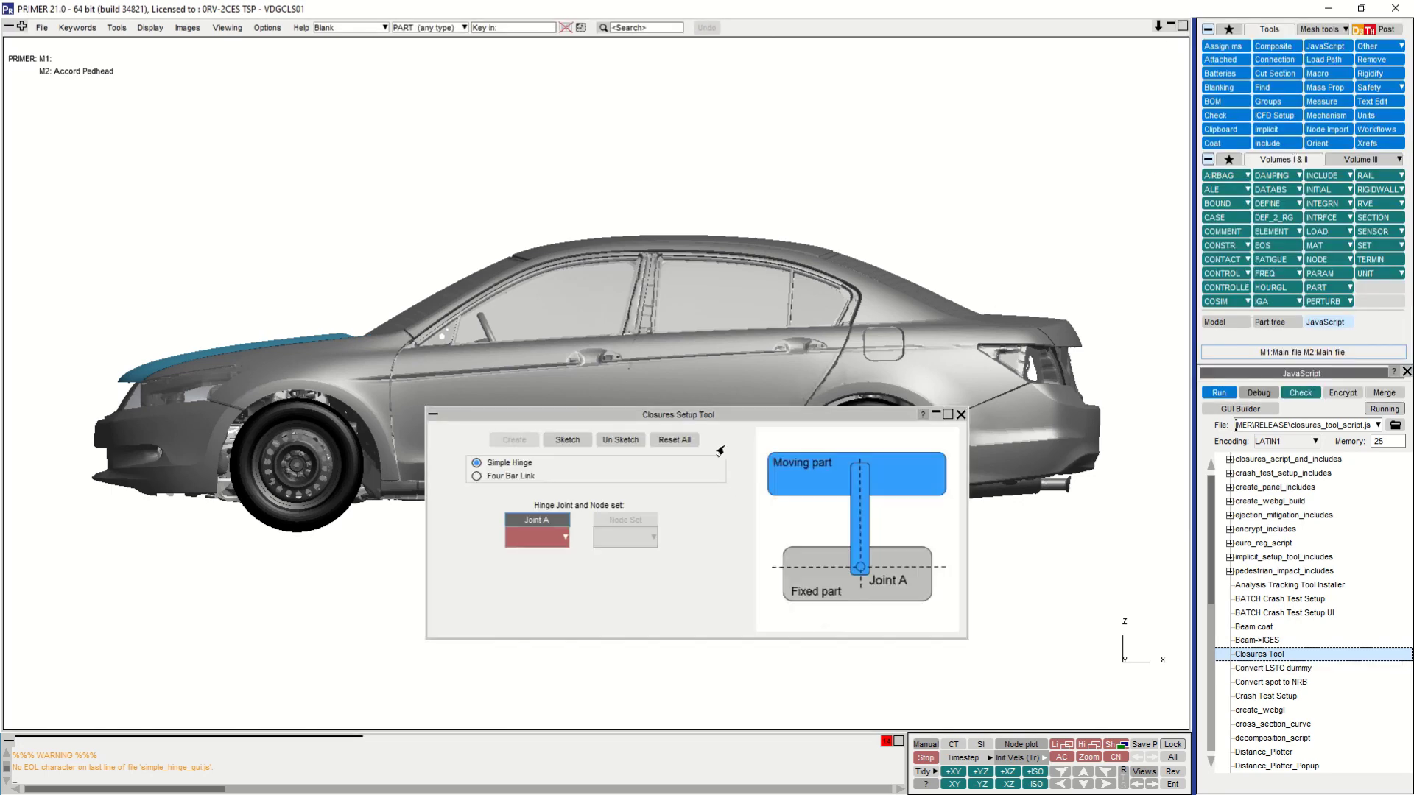
drag(700, 415, 640, 504)
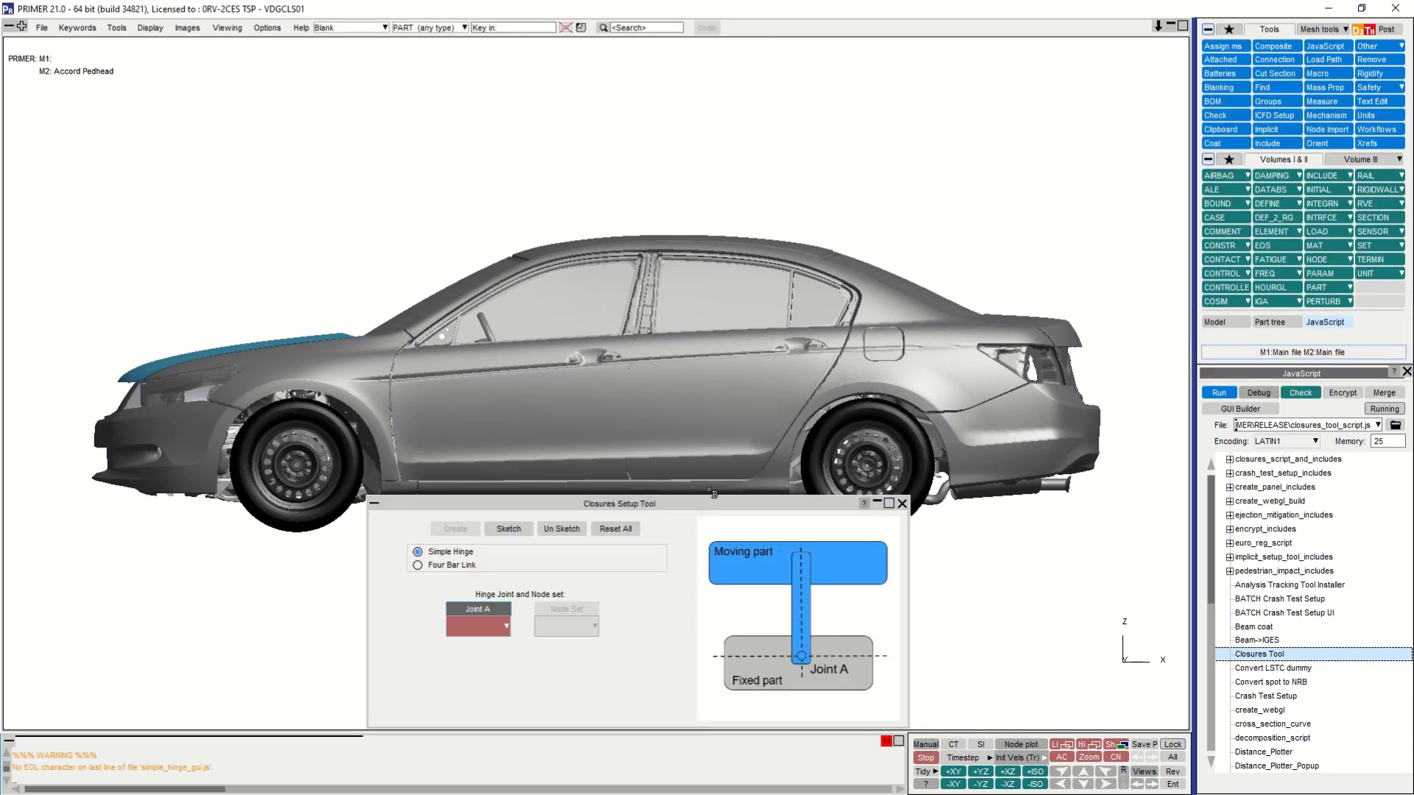
click(479, 565)
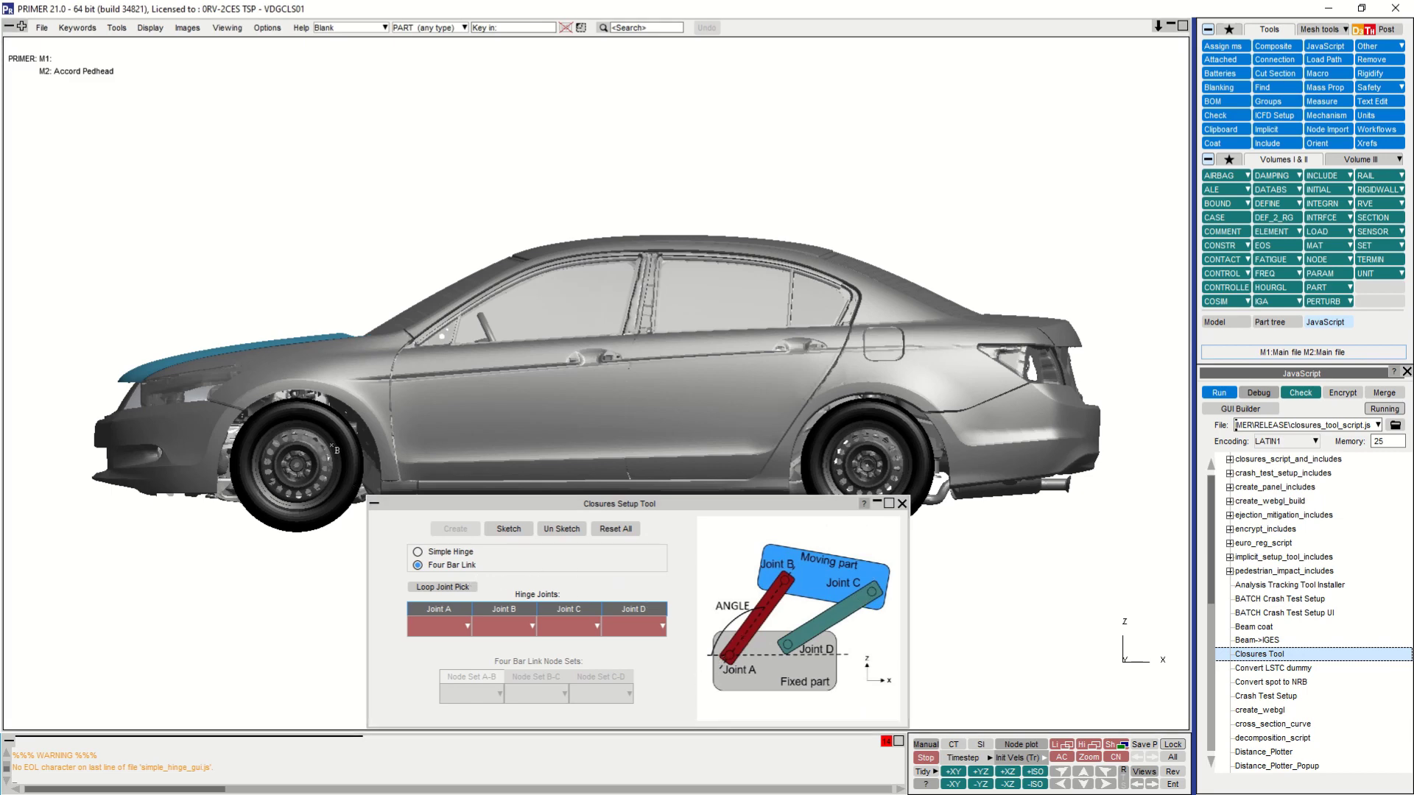
- Blank the fender and liner parts covering the bonnet hinge, then zoom in on it
click(331, 446)
click(364, 367)
click(368, 365)
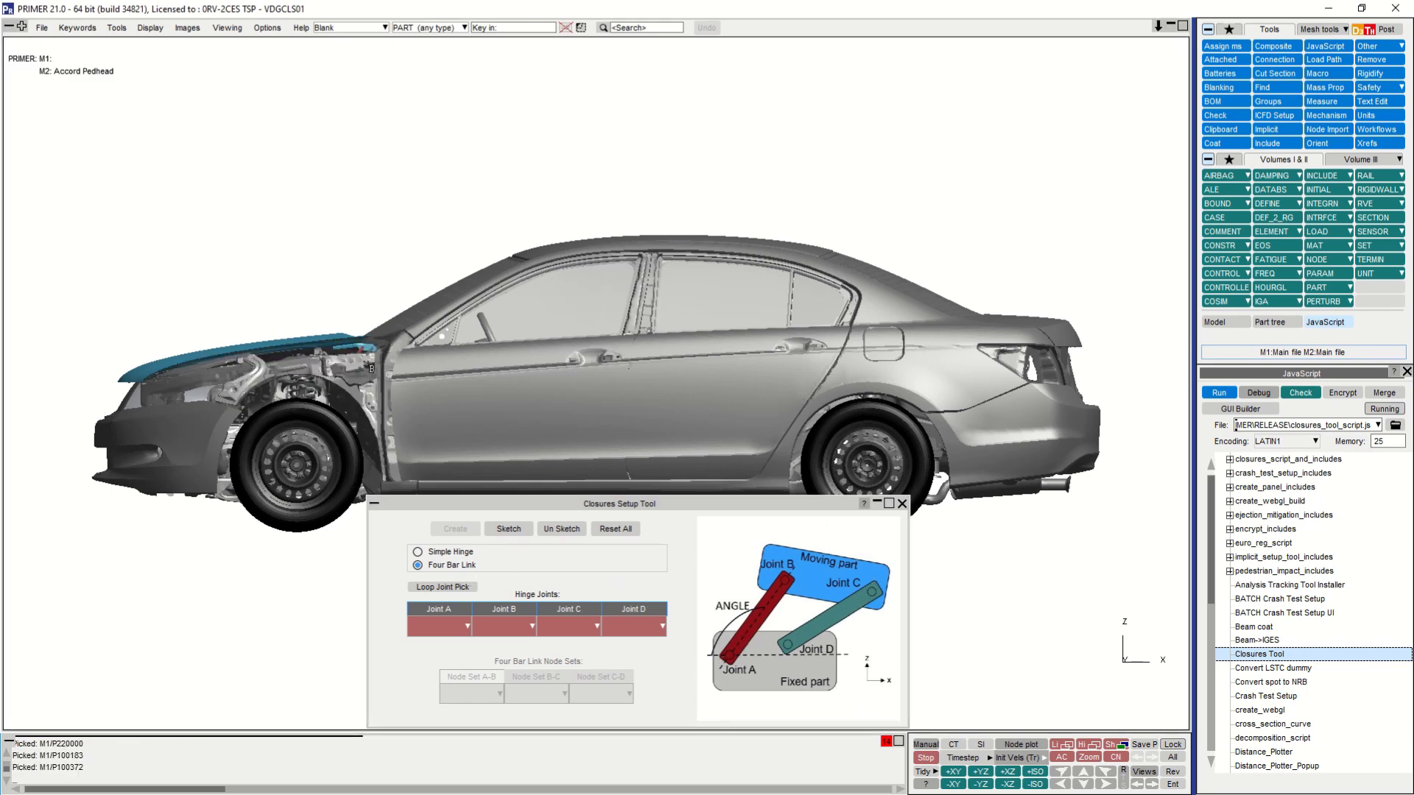
click(368, 366)
scroll(361, 366, up, 5)
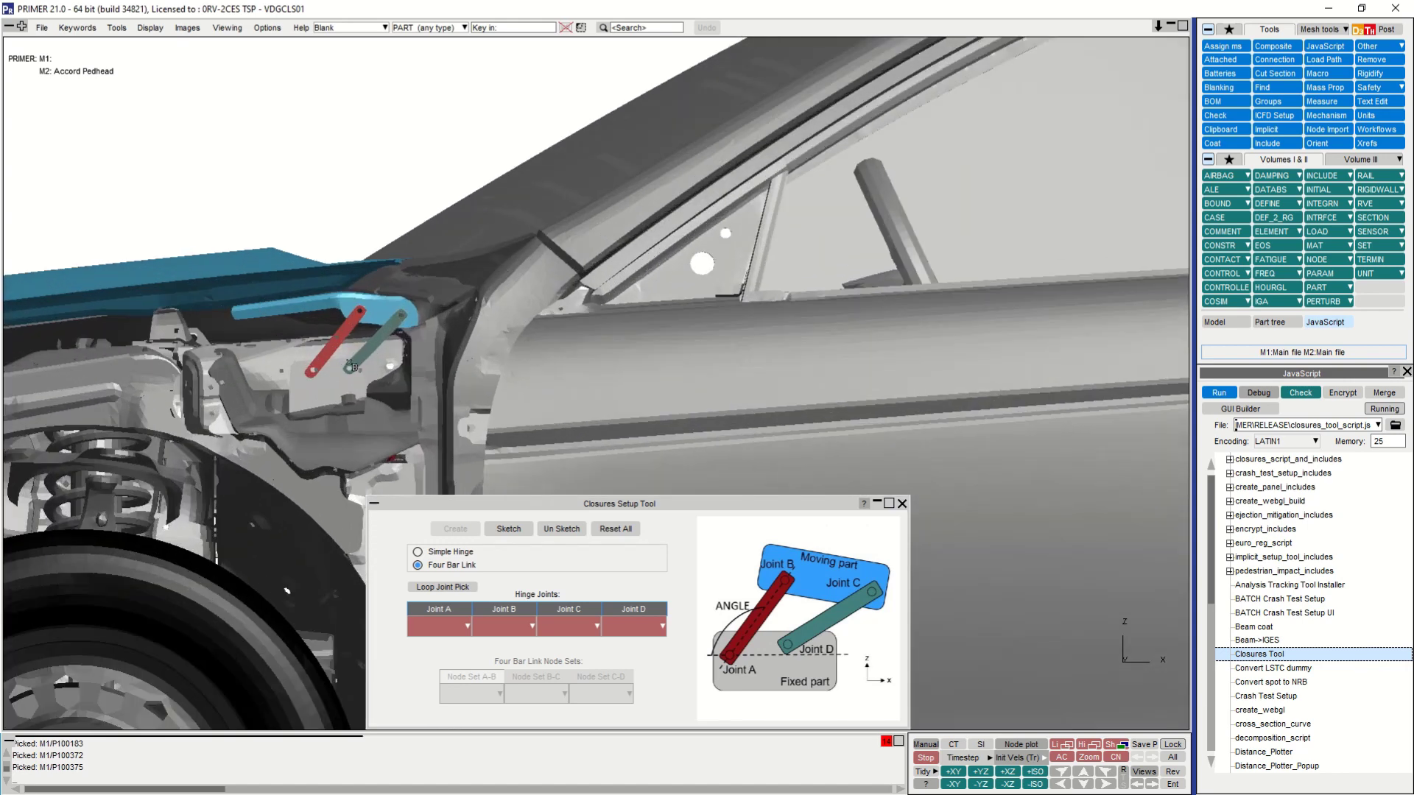
scroll(352, 368, up, 5)
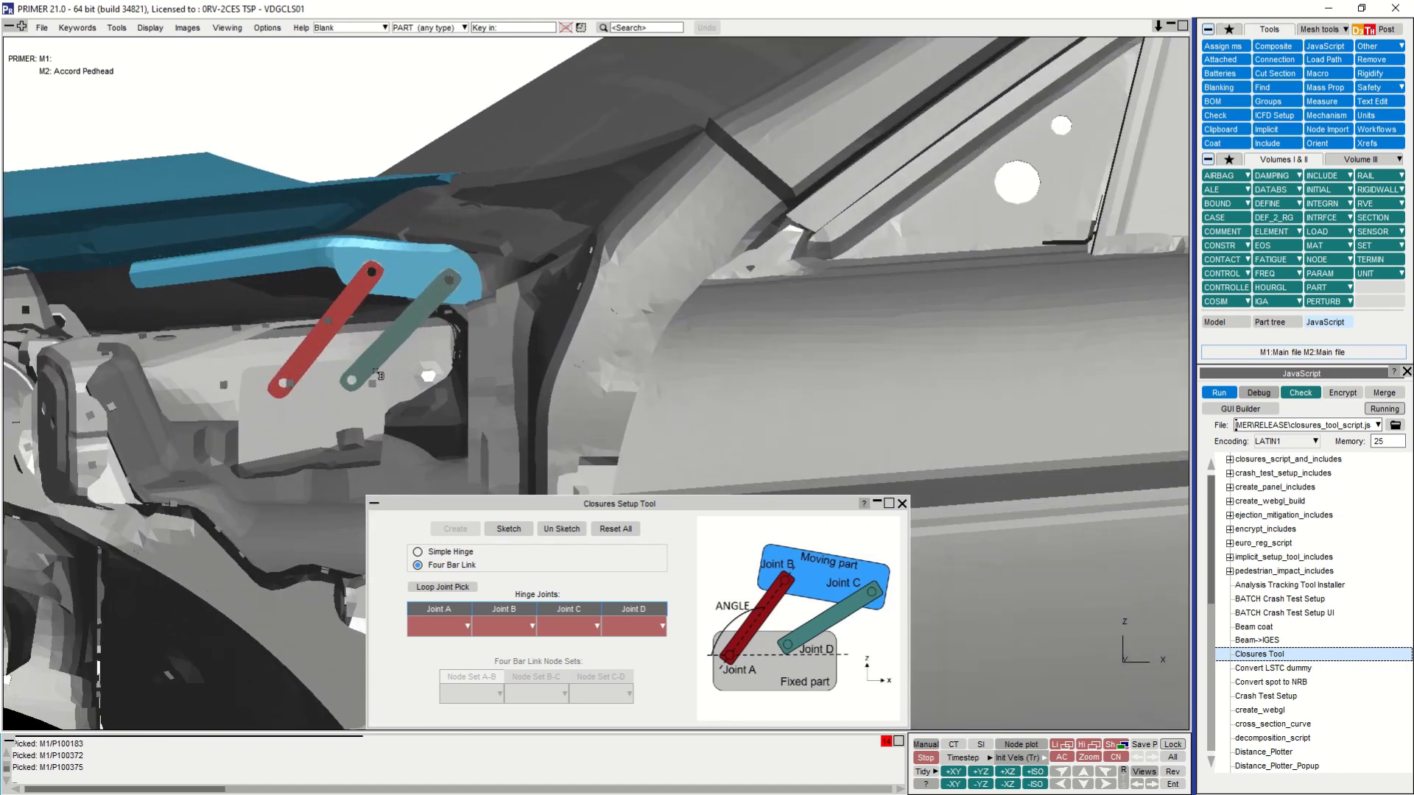
- Pick hinge joints 1, 2, 3 and 4 as Joints A, B, C and D
click(435, 588)
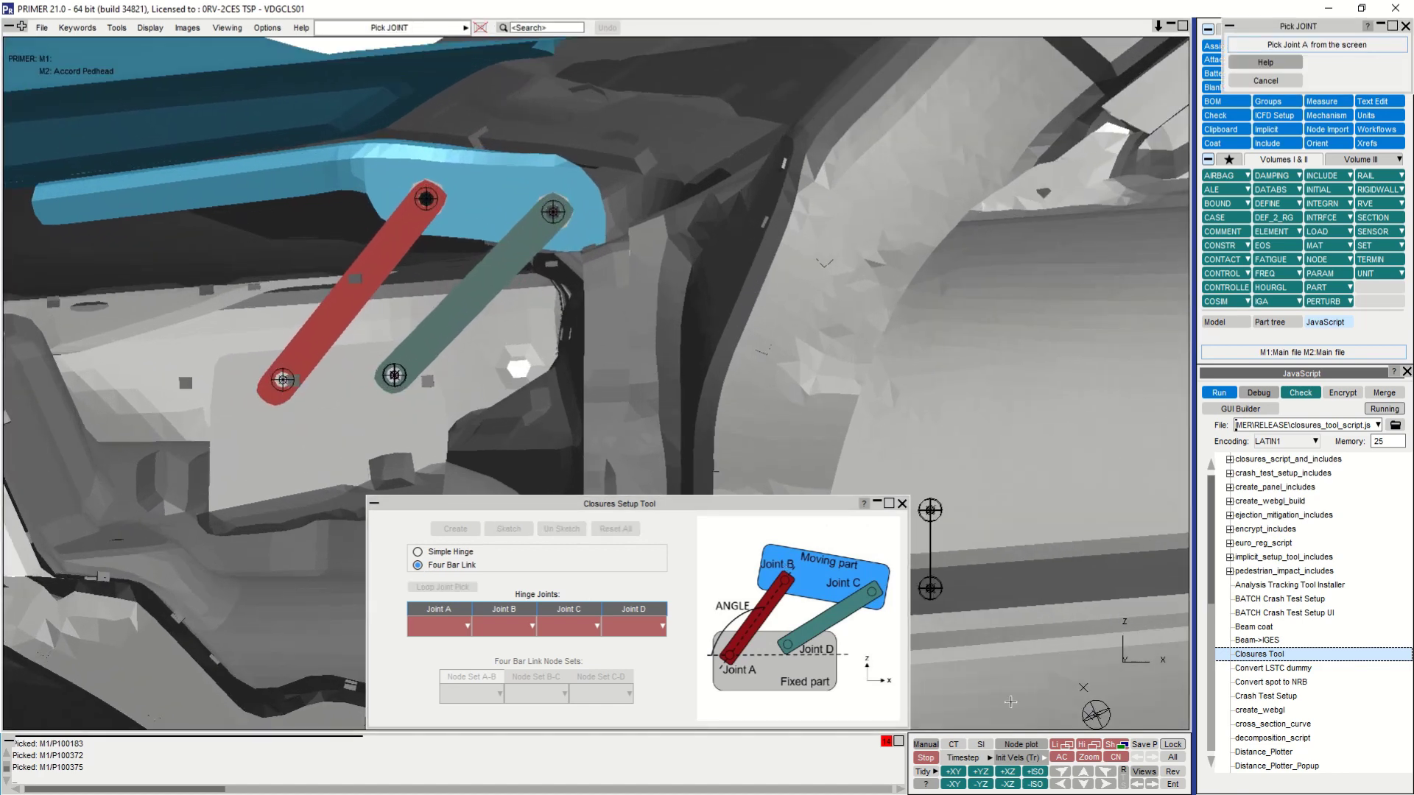
click(1083, 785)
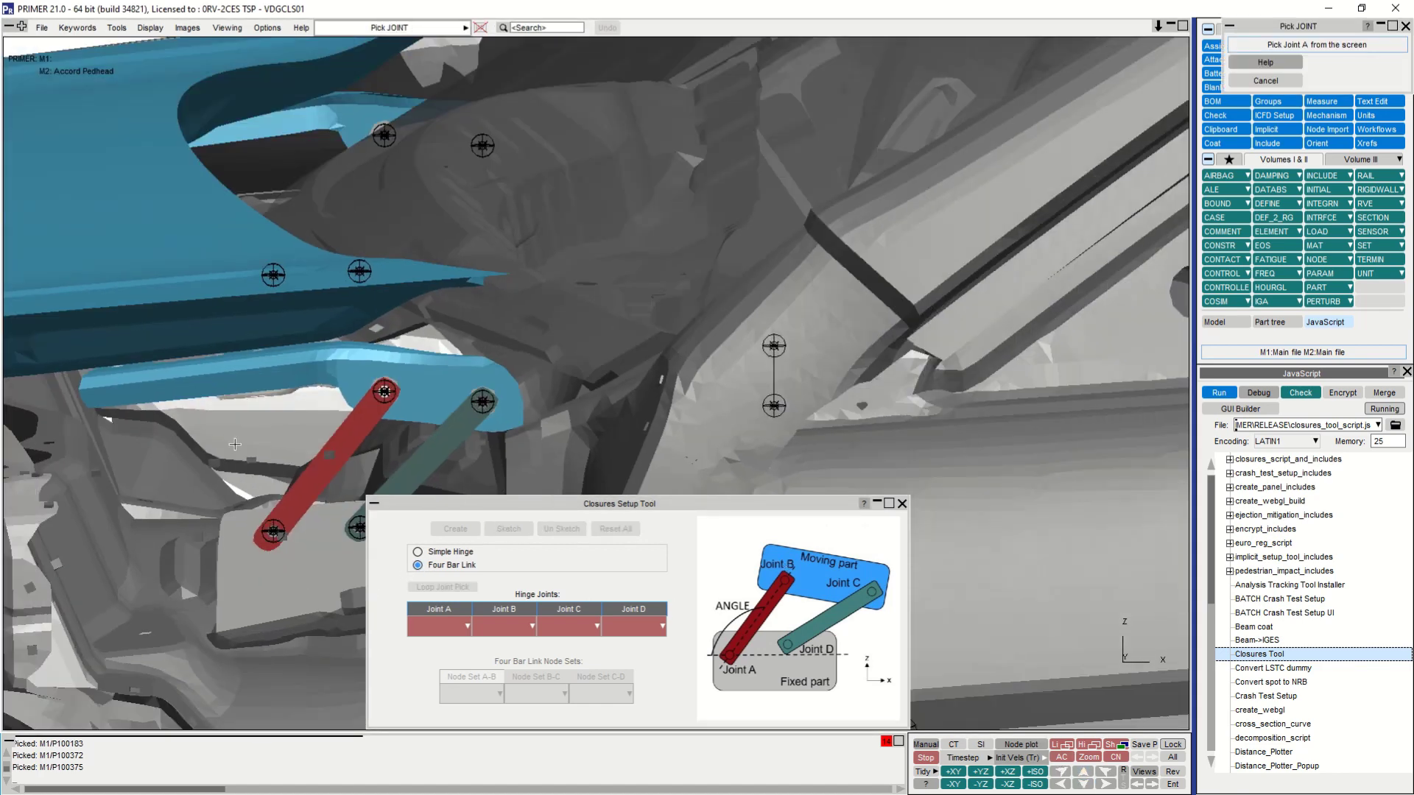
scroll(235, 444, down, 3)
click(264, 508)
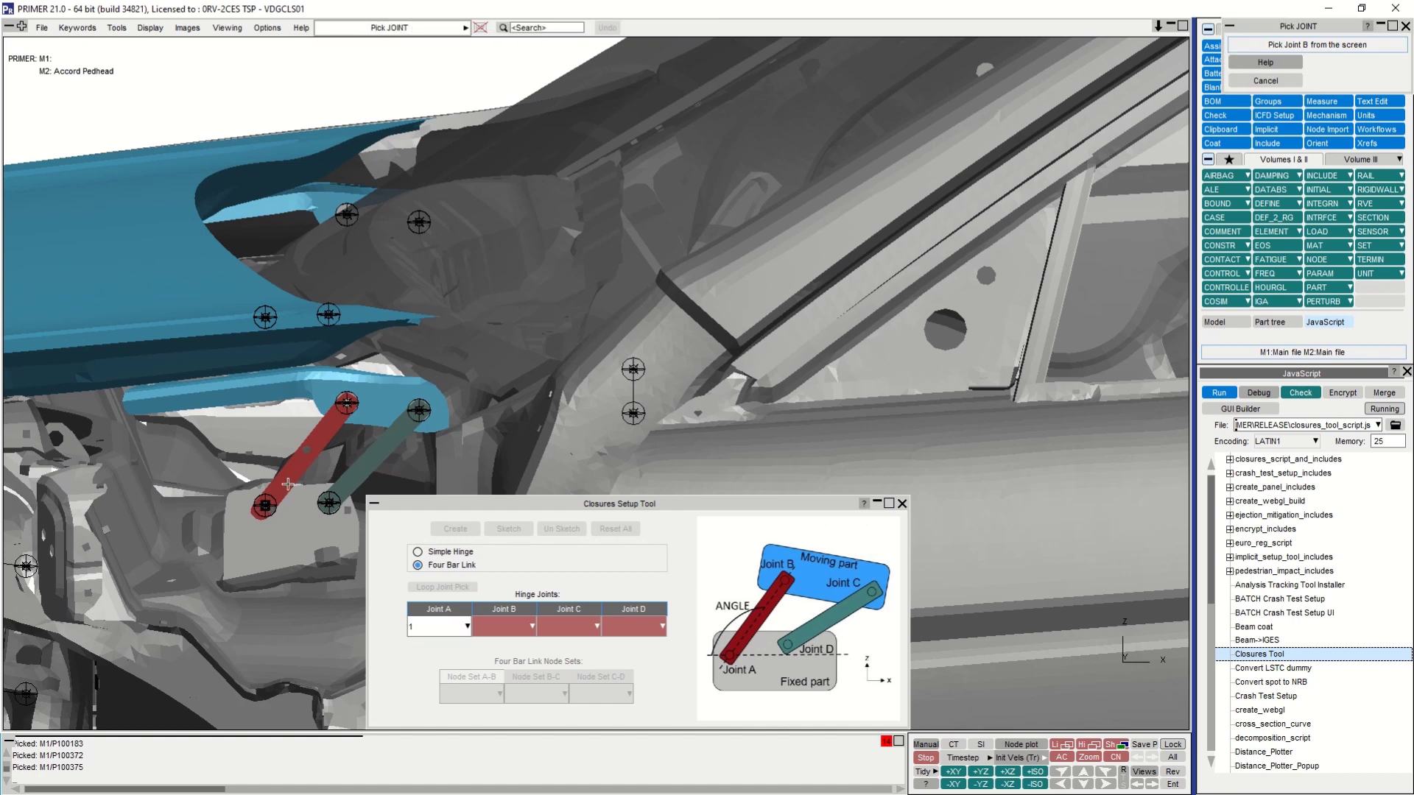
click(347, 404)
click(419, 410)
click(329, 504)
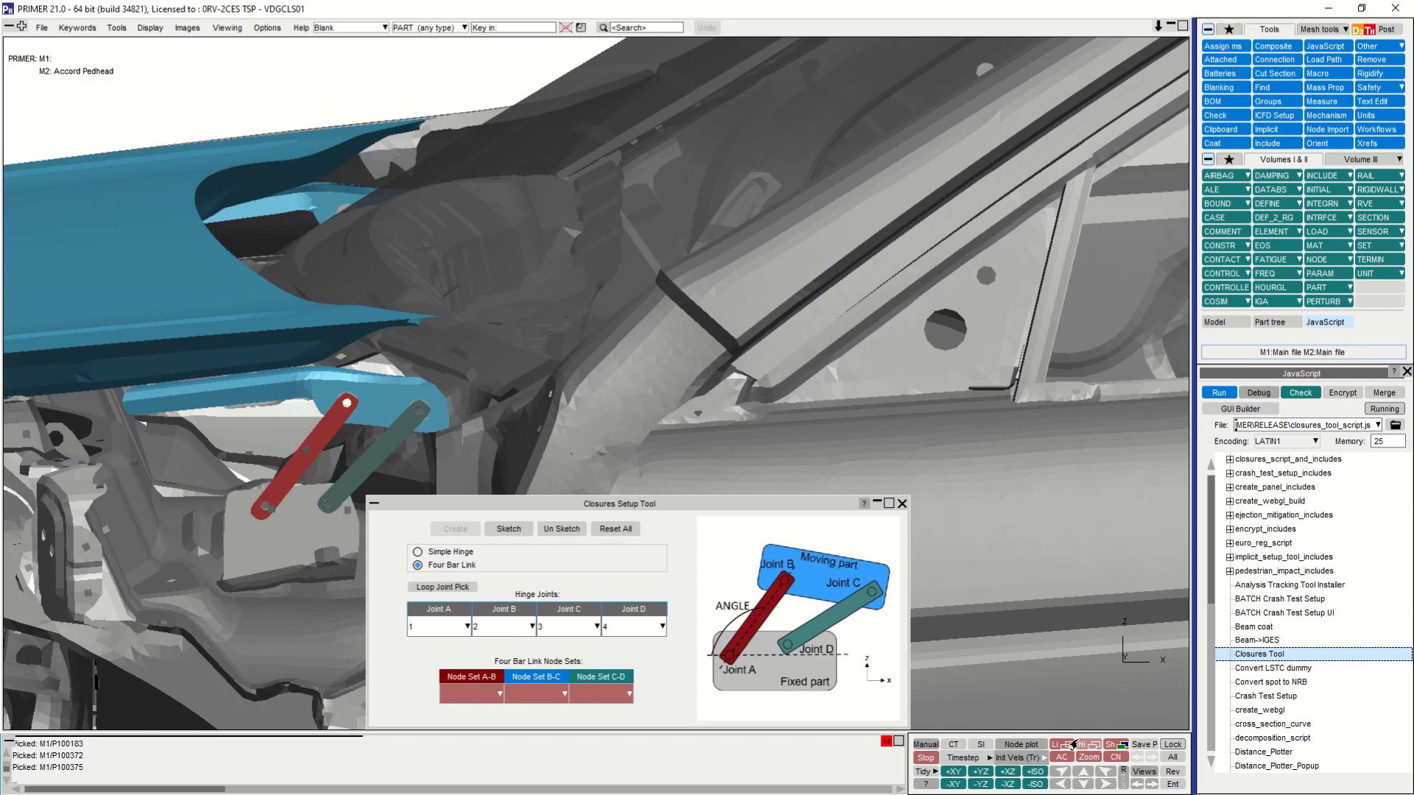
- Enter node sets 90000285, 90000286 and 90000287 for links A-B, B-C and C-D
scroll(645, 411, down, 3)
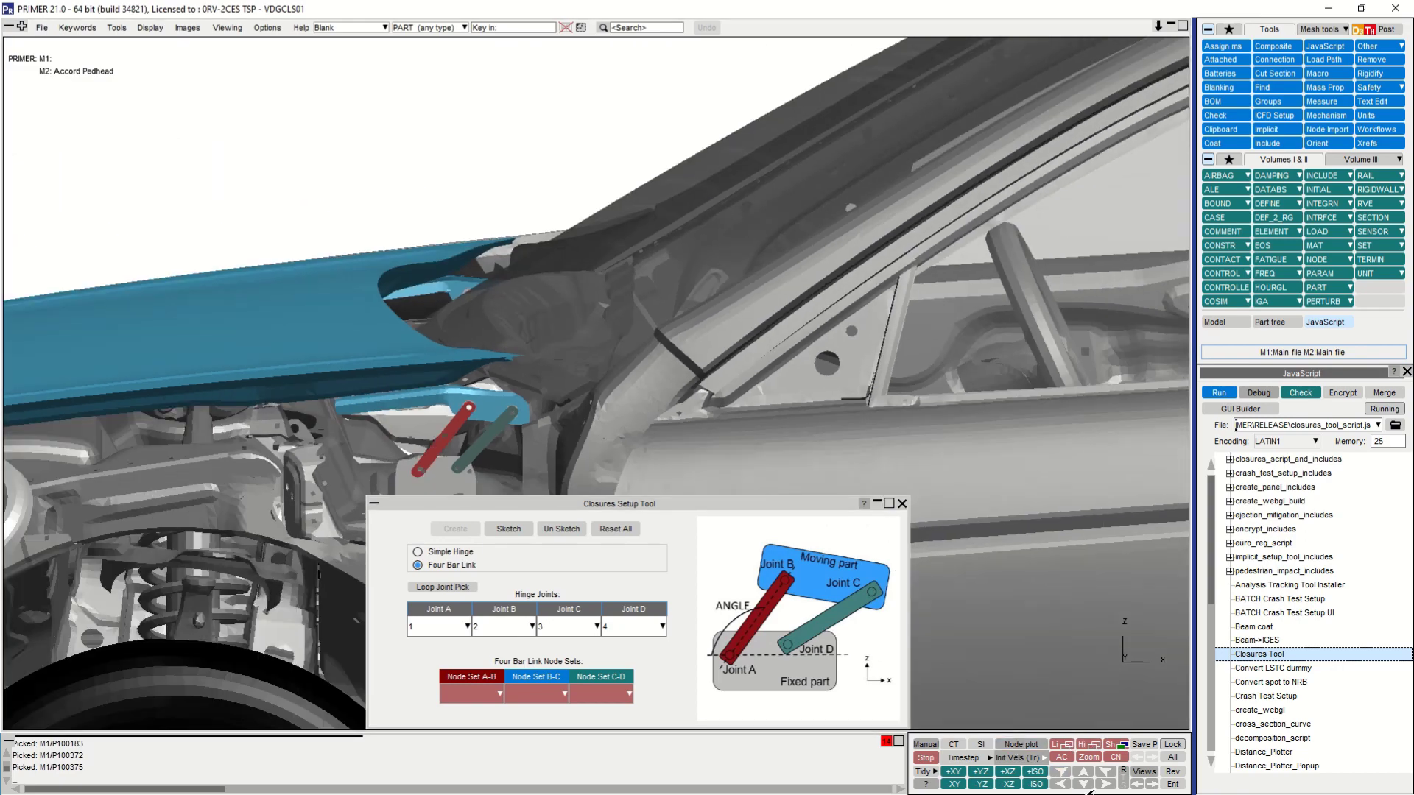
scroll(515, 269, up, 5)
scroll(514, 267, down, 3)
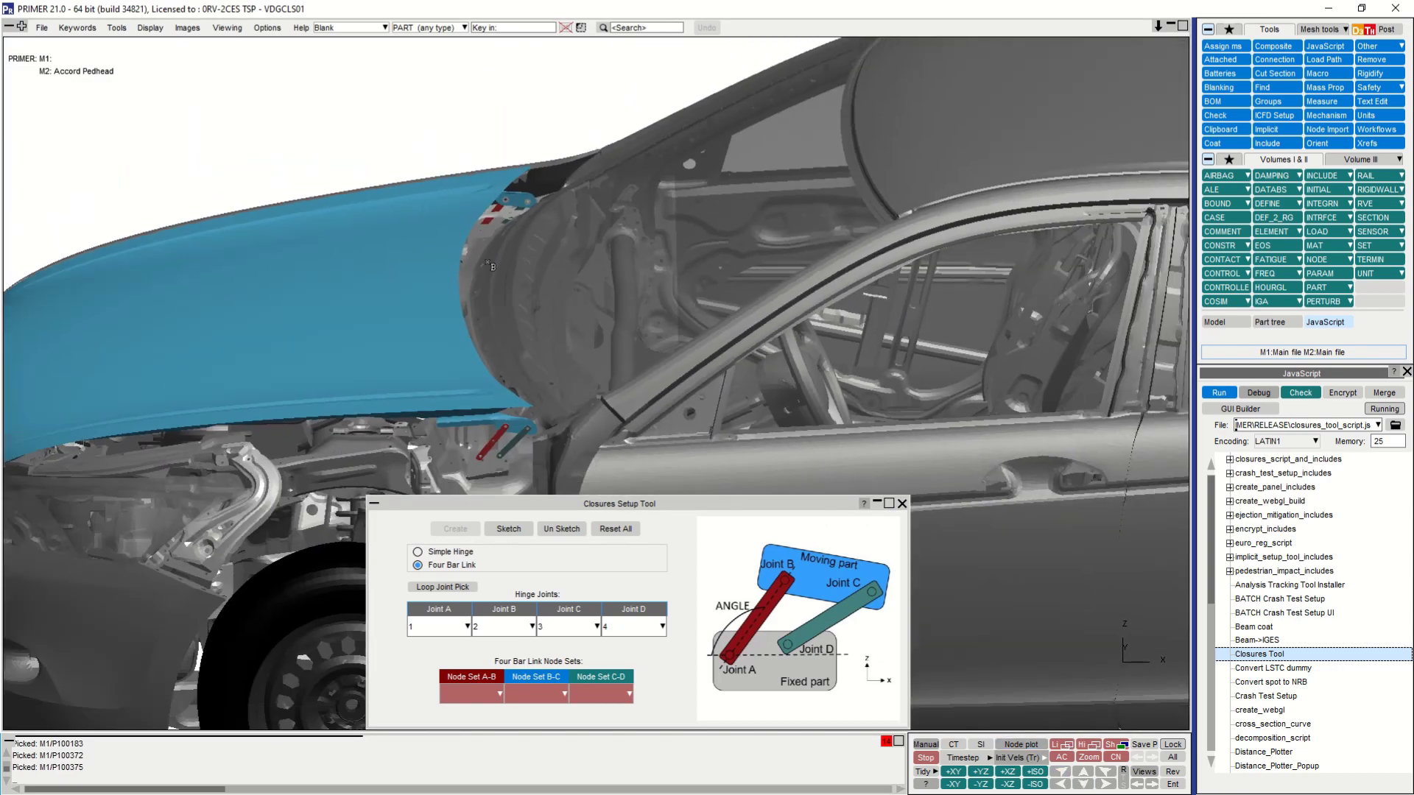
click(477, 693)
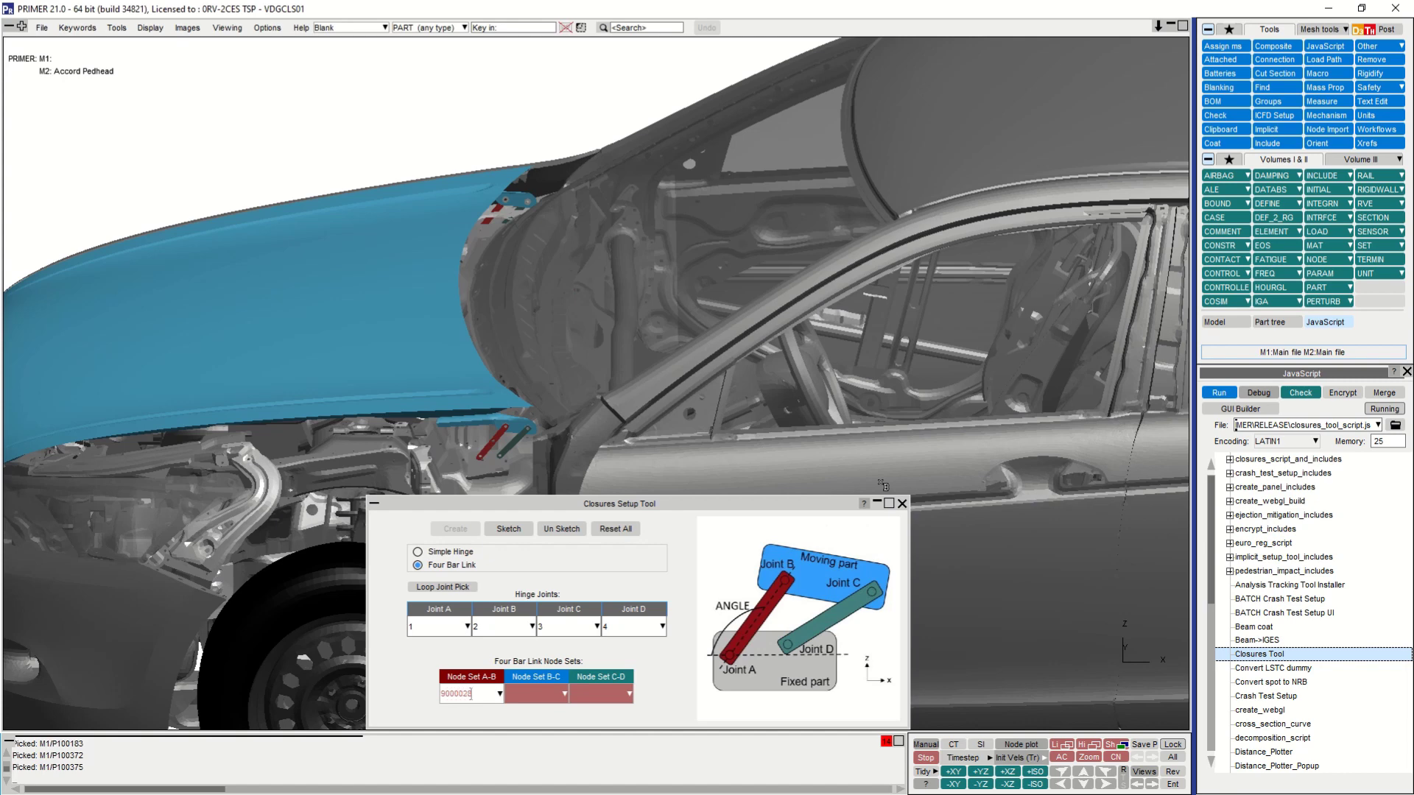
key(Return)
text(90)
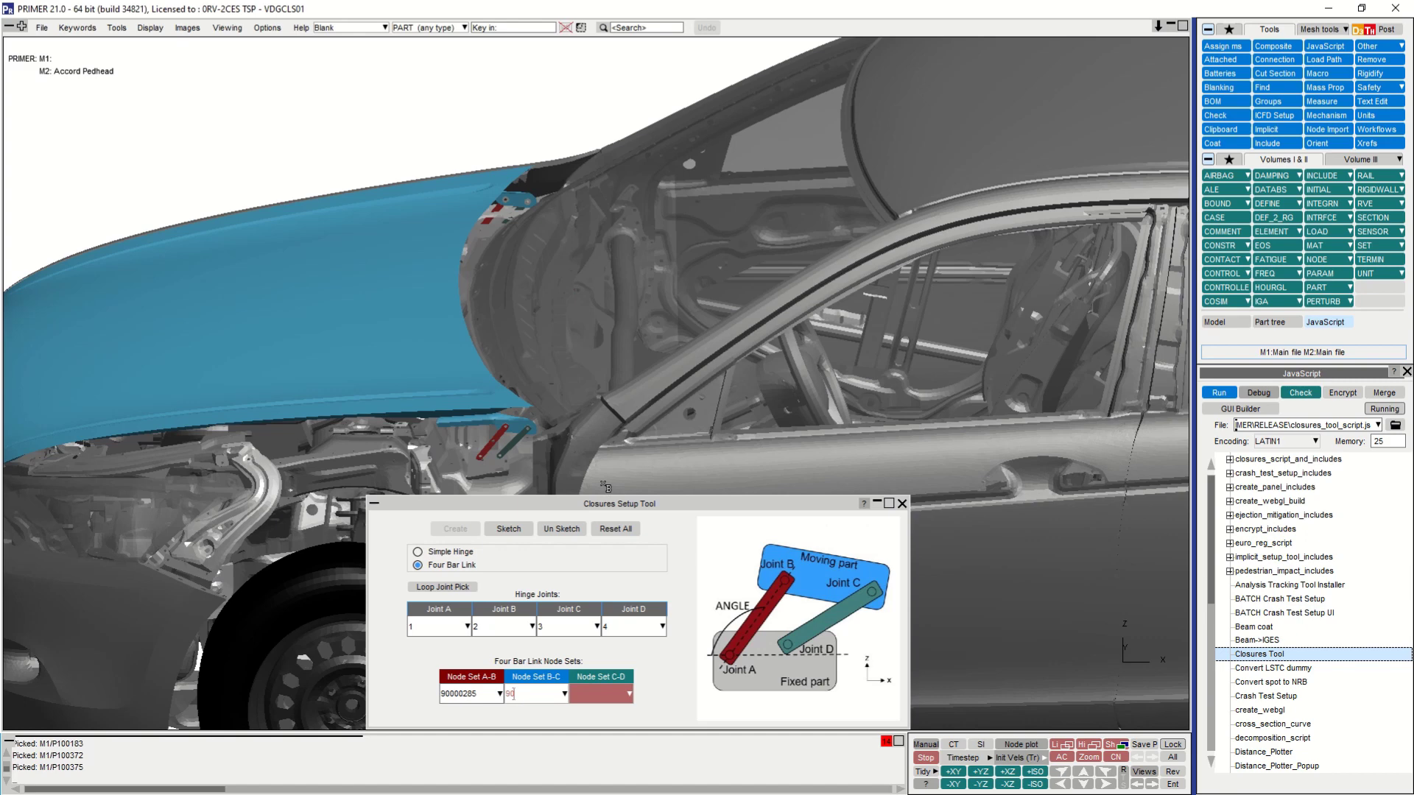
text(000286)
key(Return)
text(9000028)
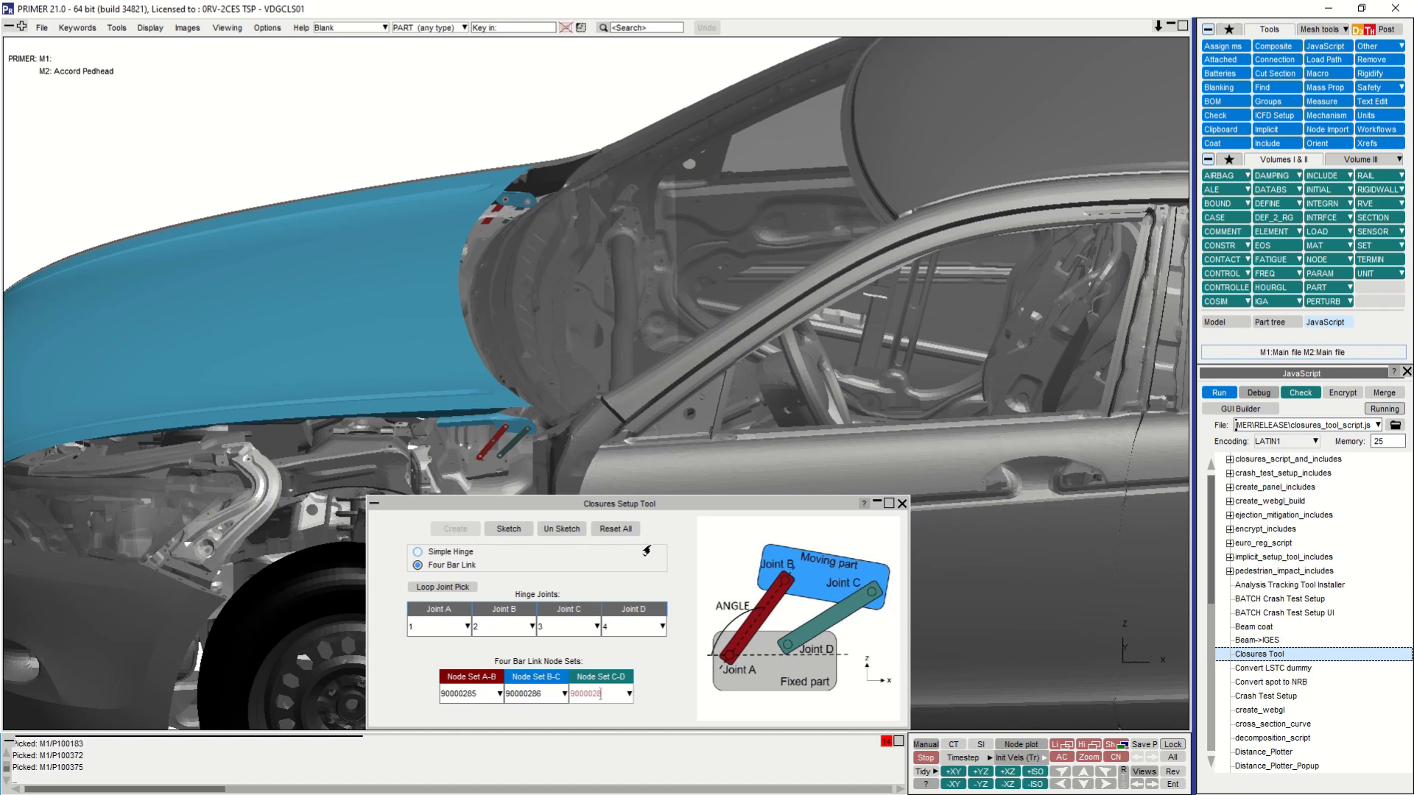
text(7)
key(Return)
click(463, 694)
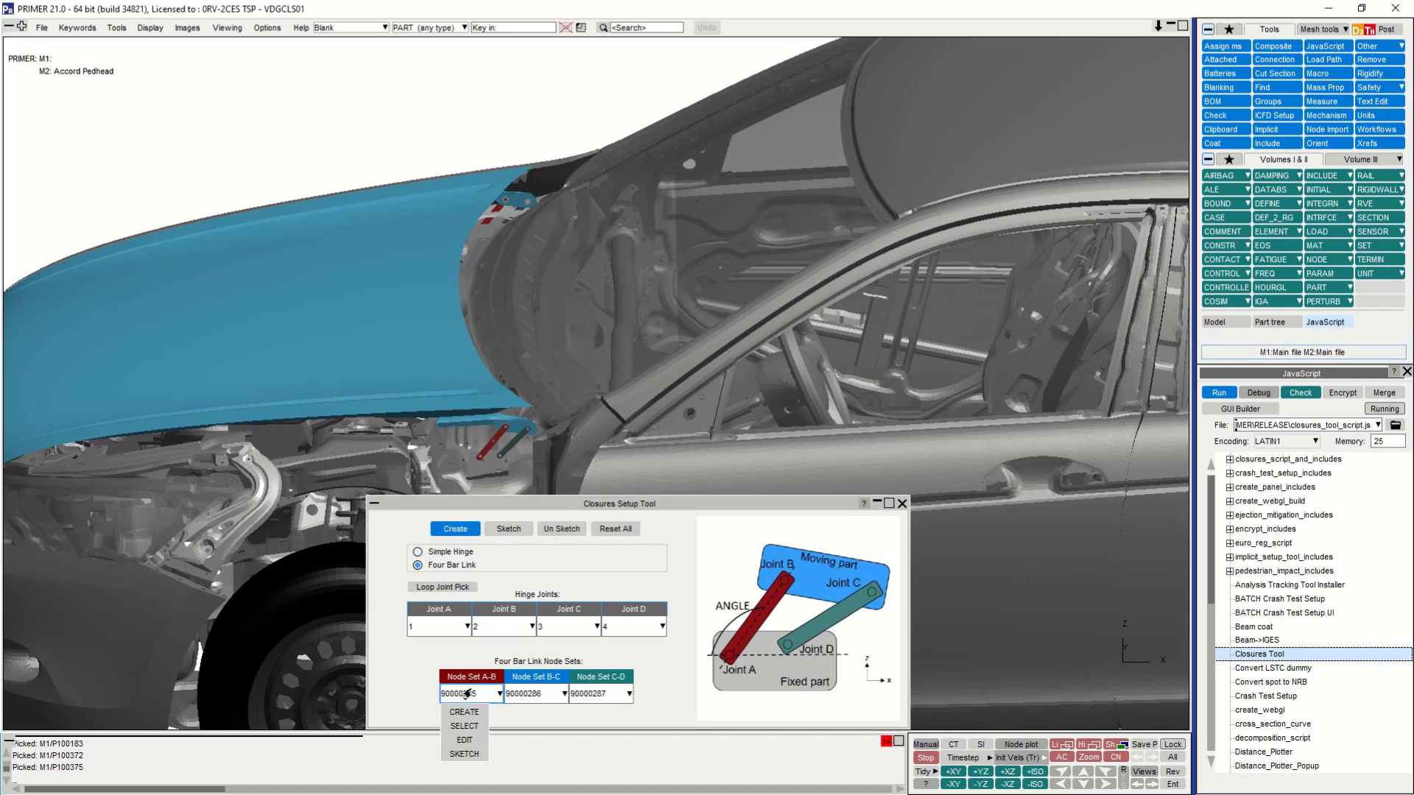
- Sketch the link node sets, then create the four-bar link in the (0) Master file
click(464, 754)
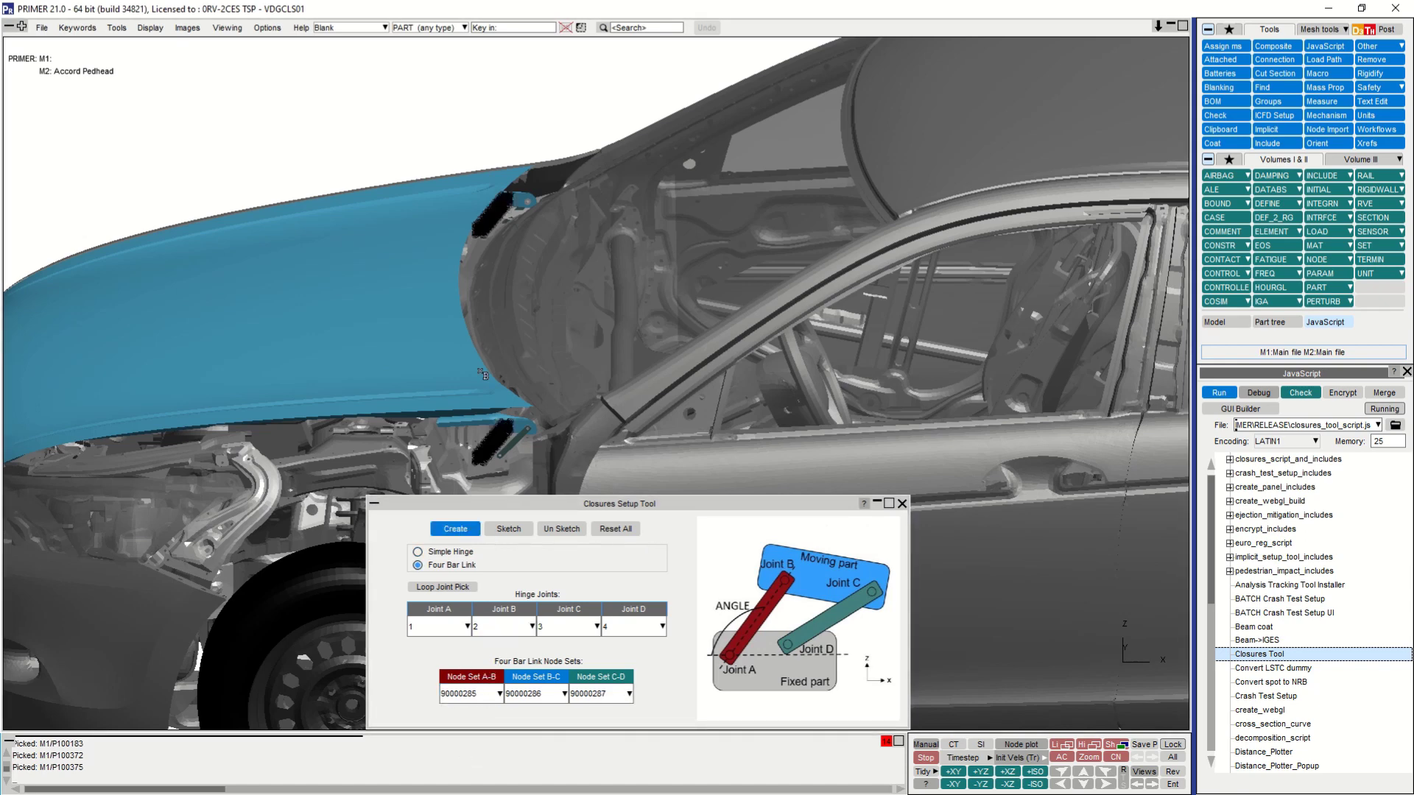
click(480, 694)
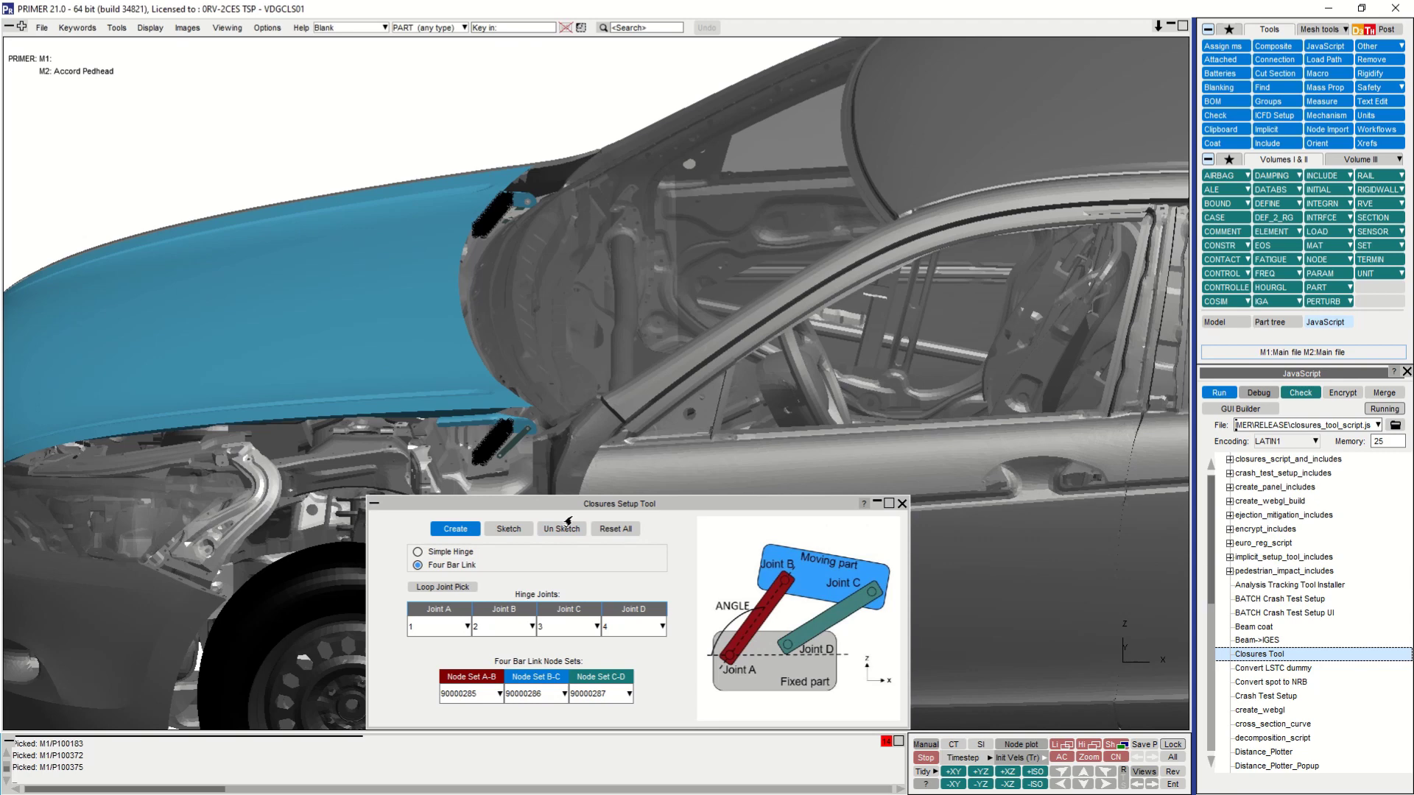
click(462, 530)
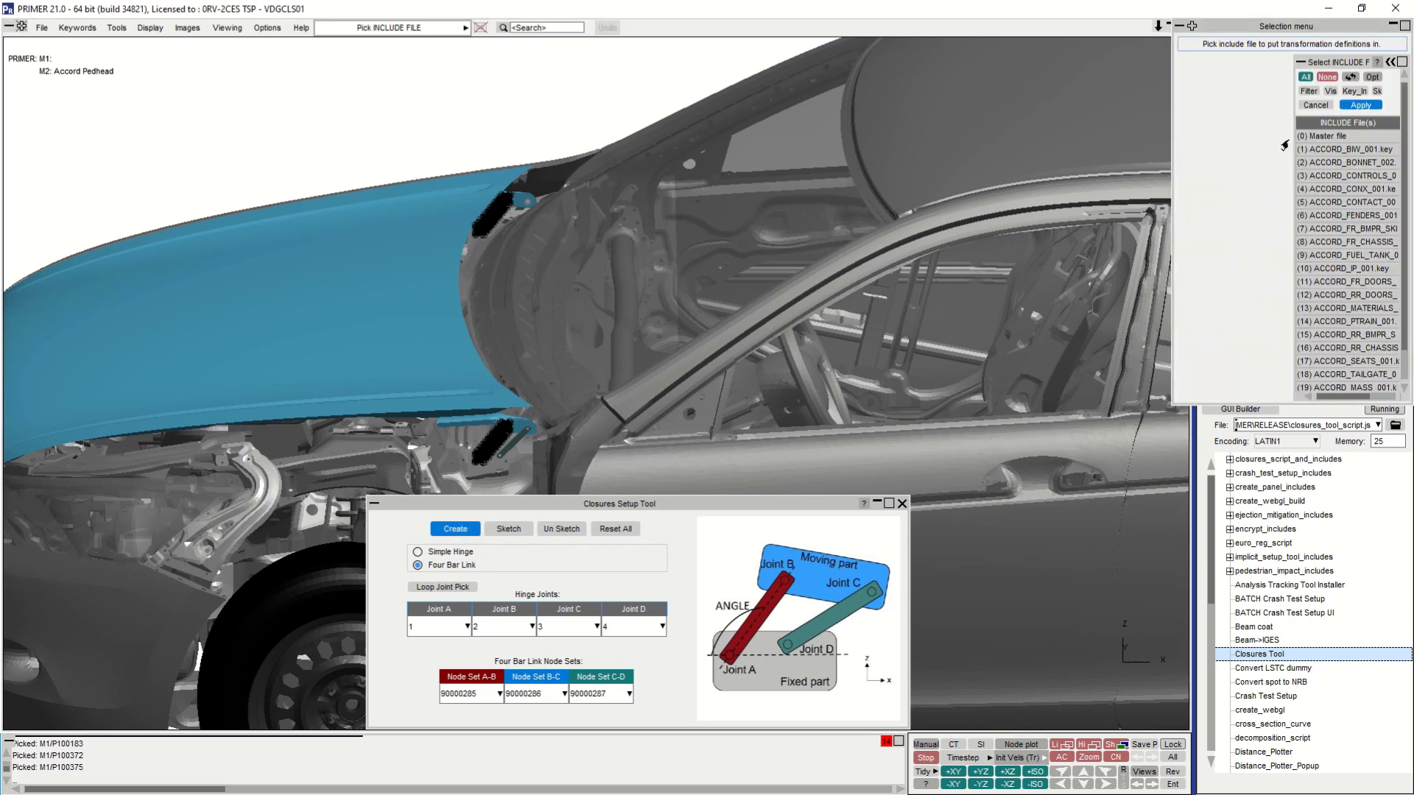
click(1315, 135)
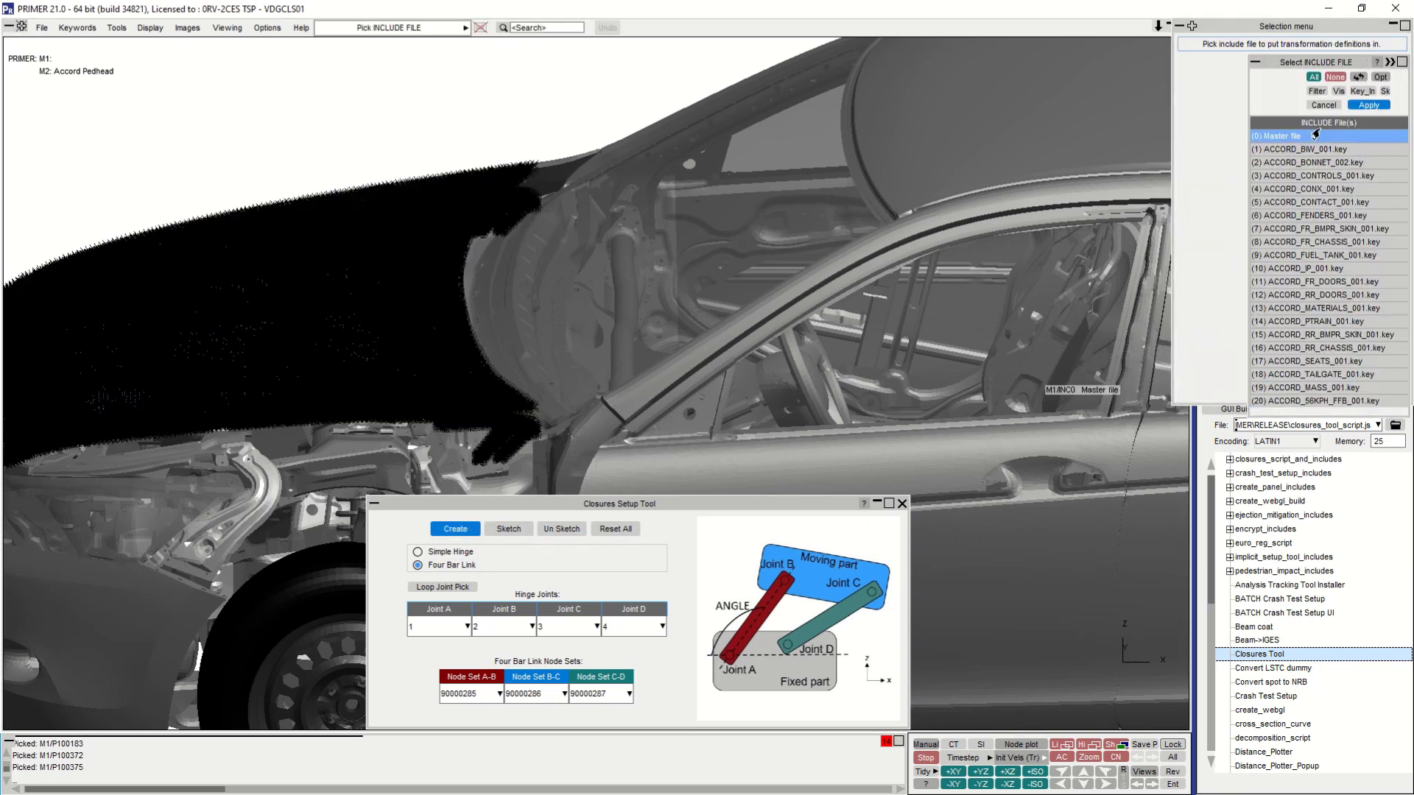
click(1369, 104)
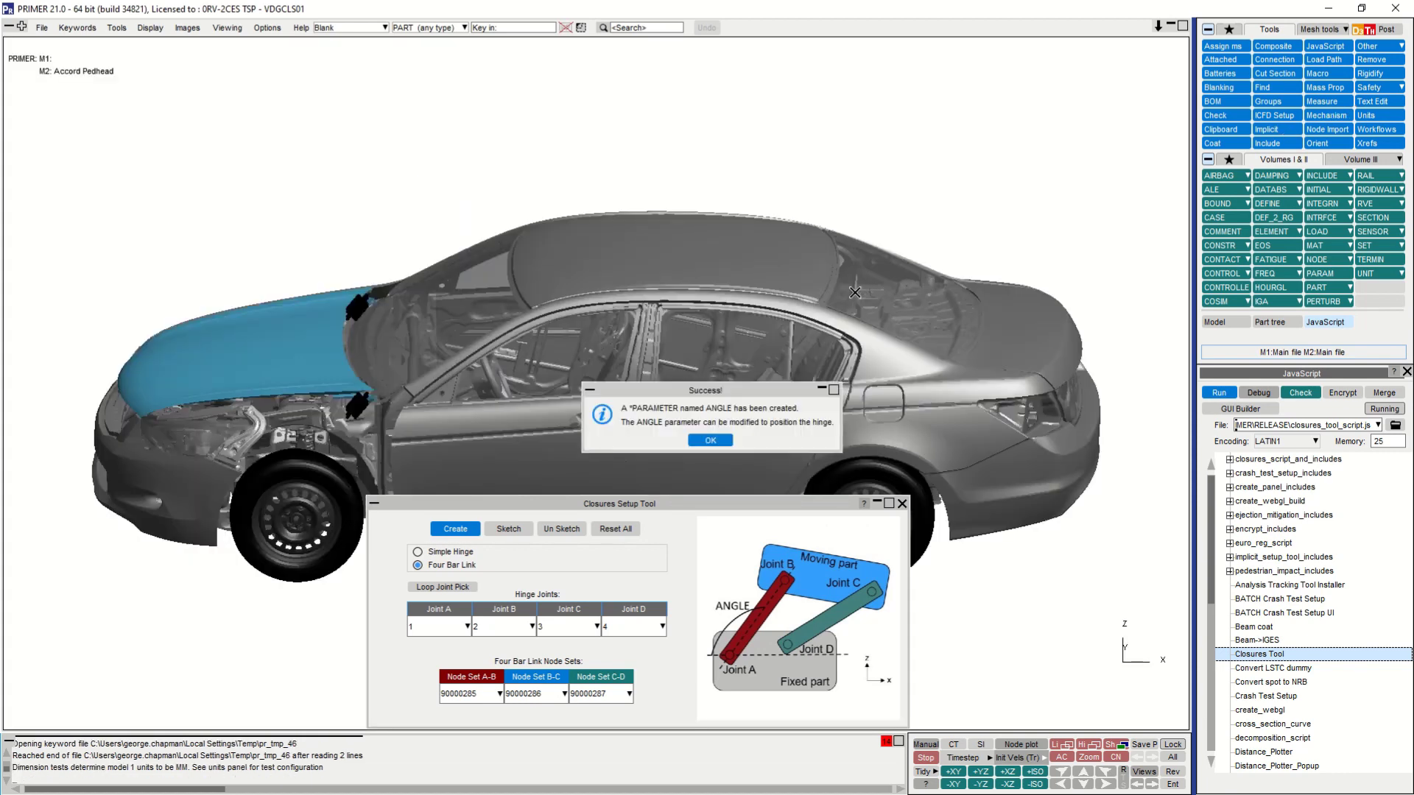
- Replace ANGLE's 128.400057 with 150 under PARAM > Modify and update the model
click(711, 441)
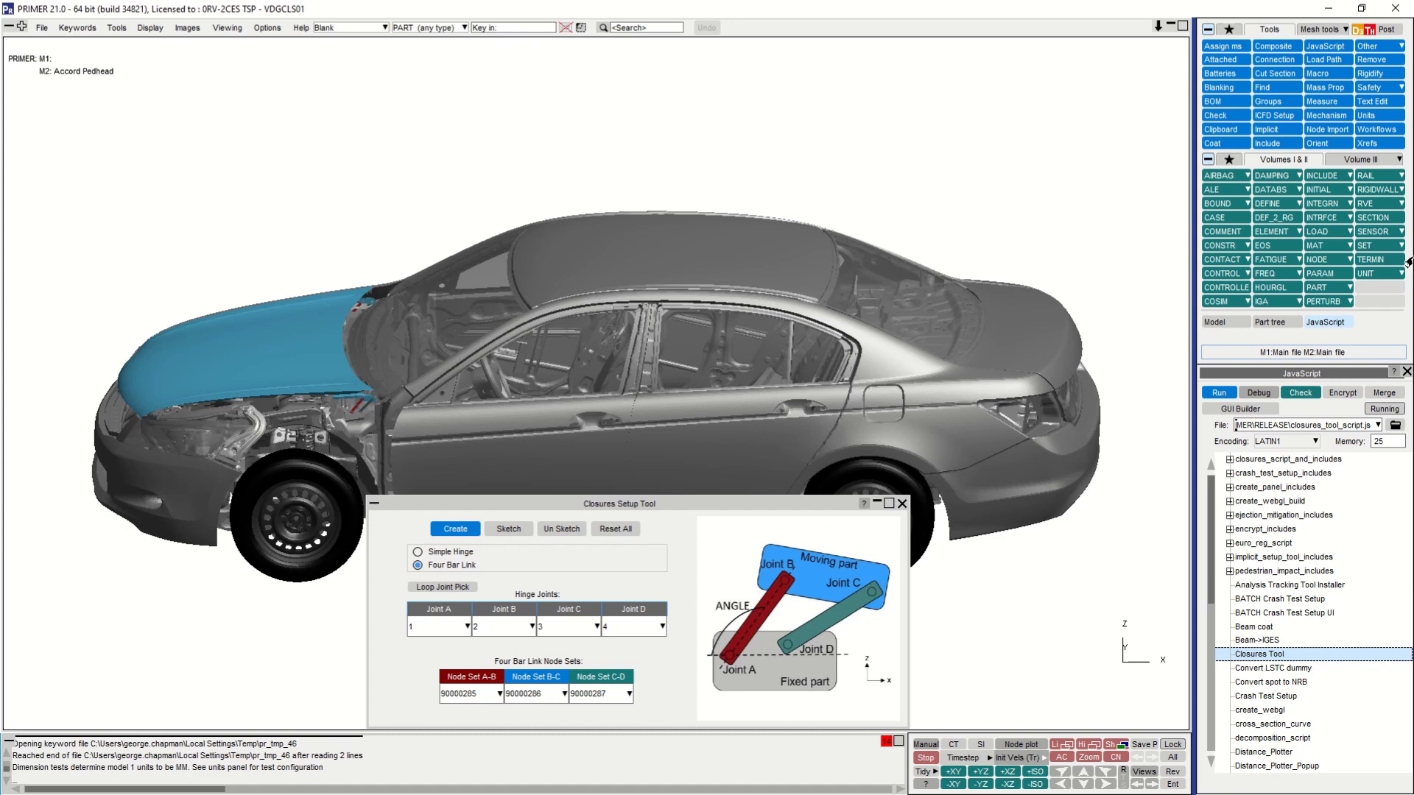
click(1321, 274)
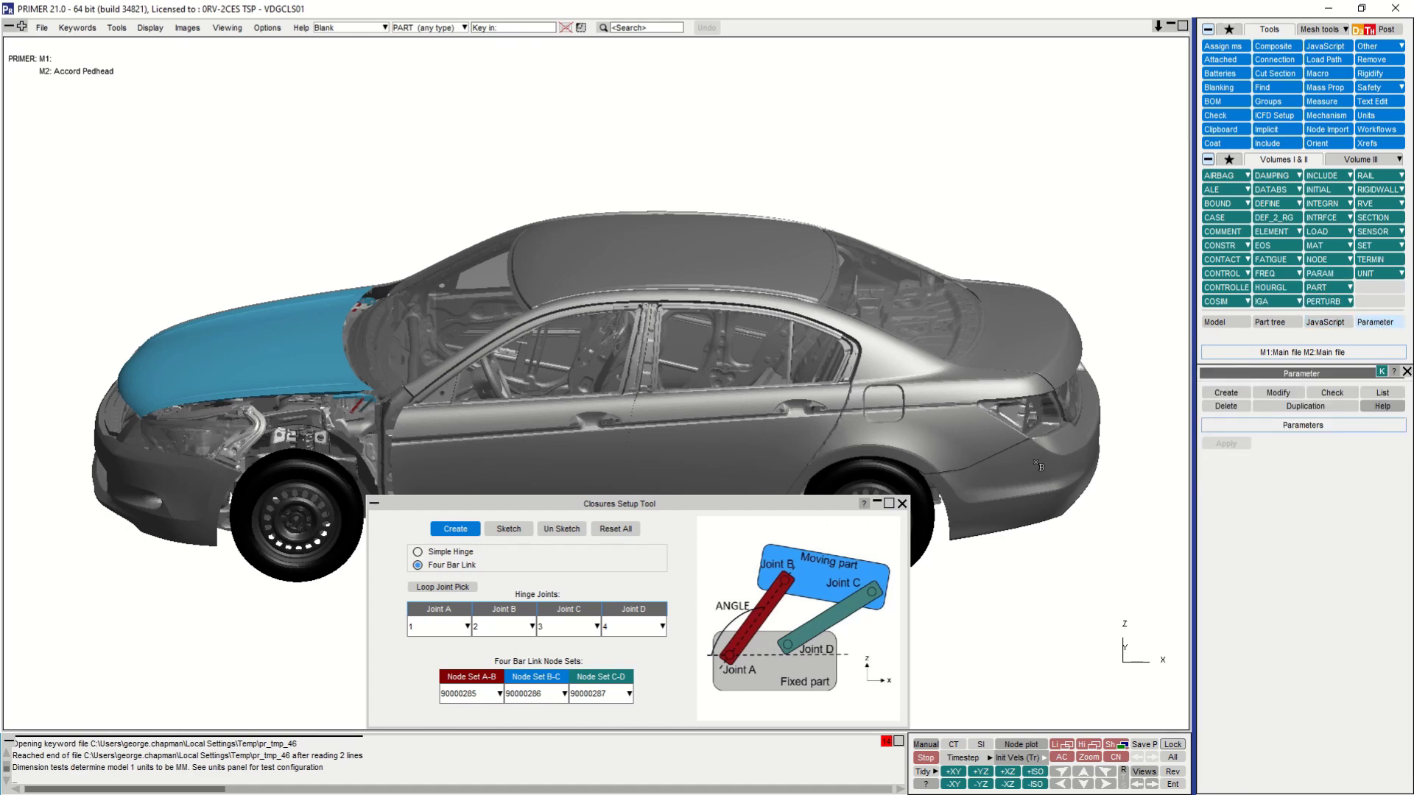
click(1276, 393)
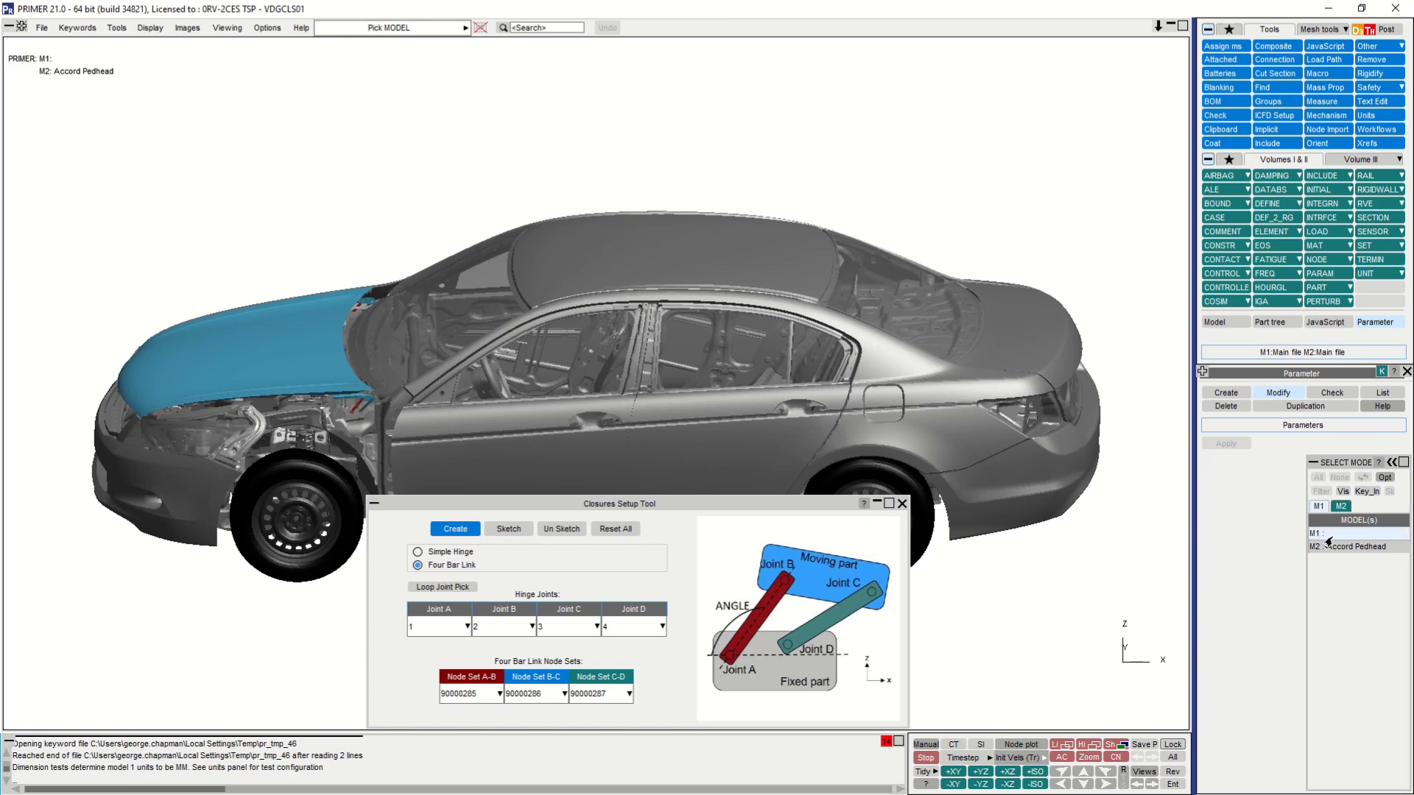
click(558, 487)
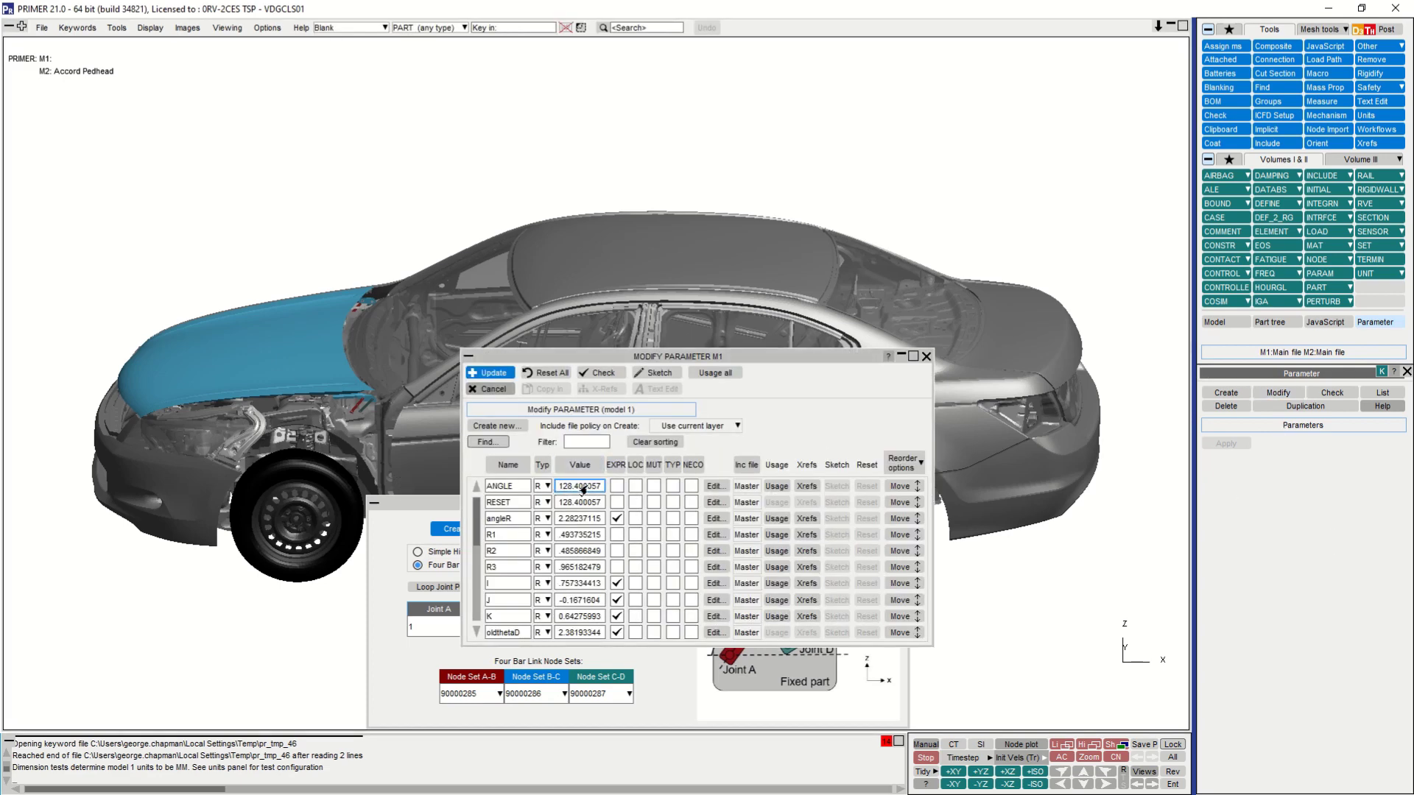
drag(556, 488, 605, 487)
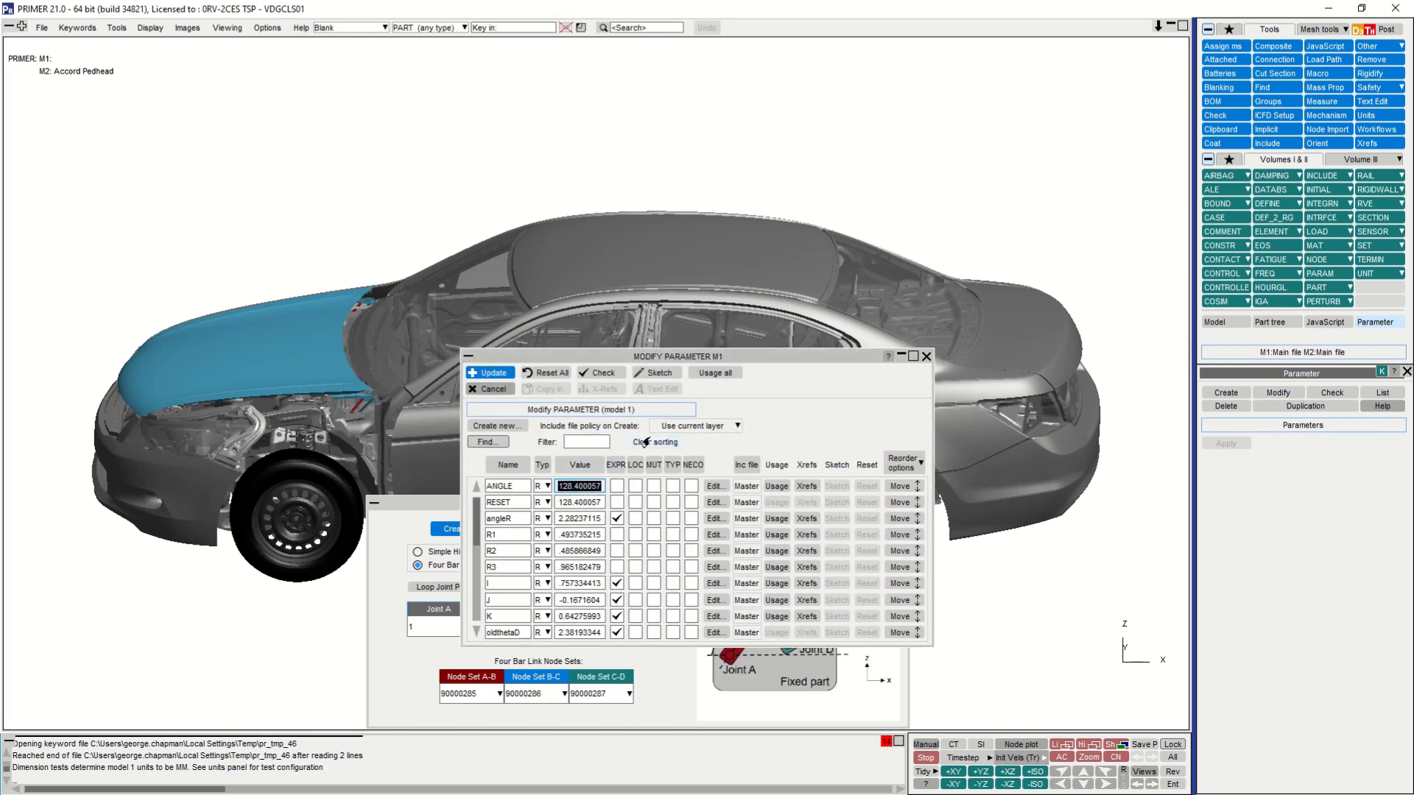
key(BackSpace)
text(150)
key(Return)
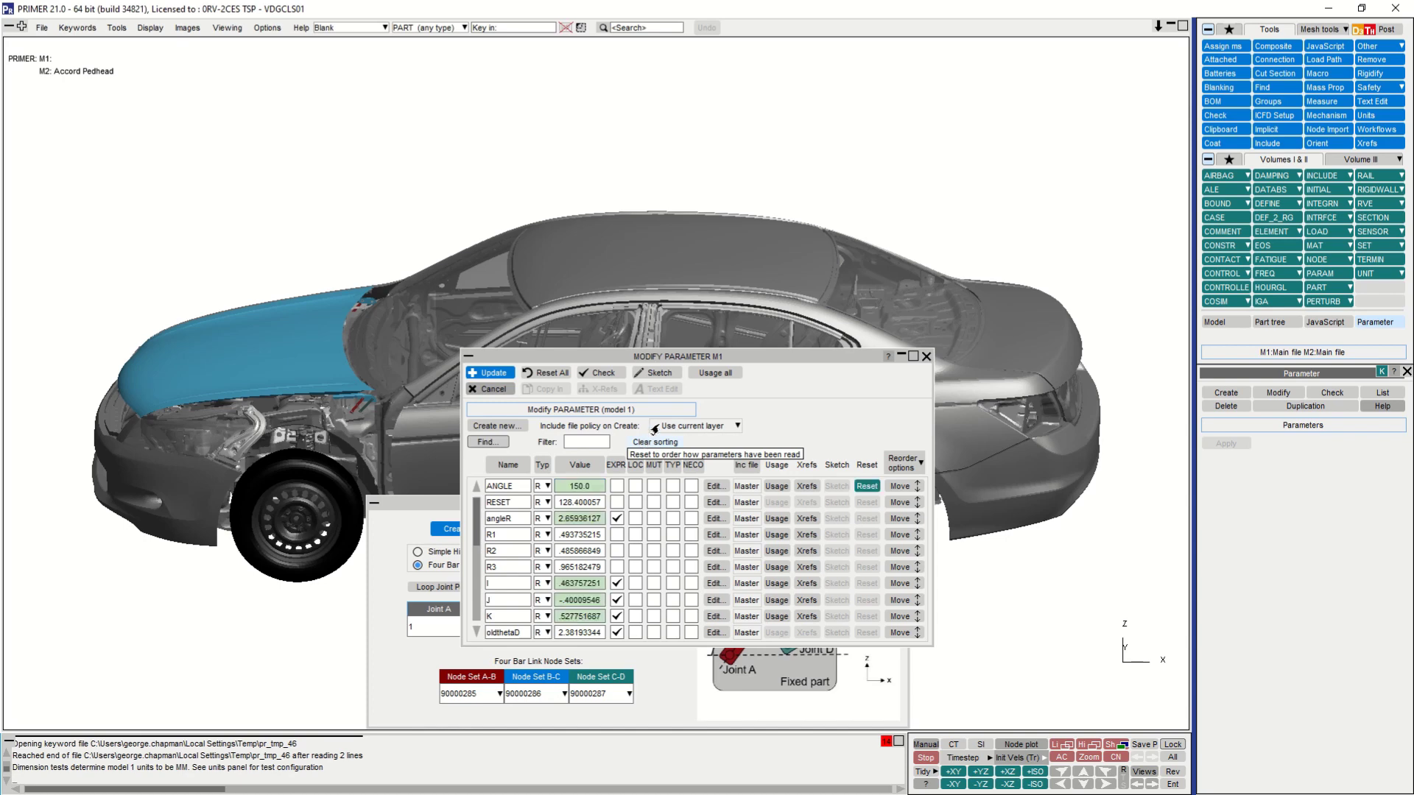
click(483, 374)
click(302, 237)
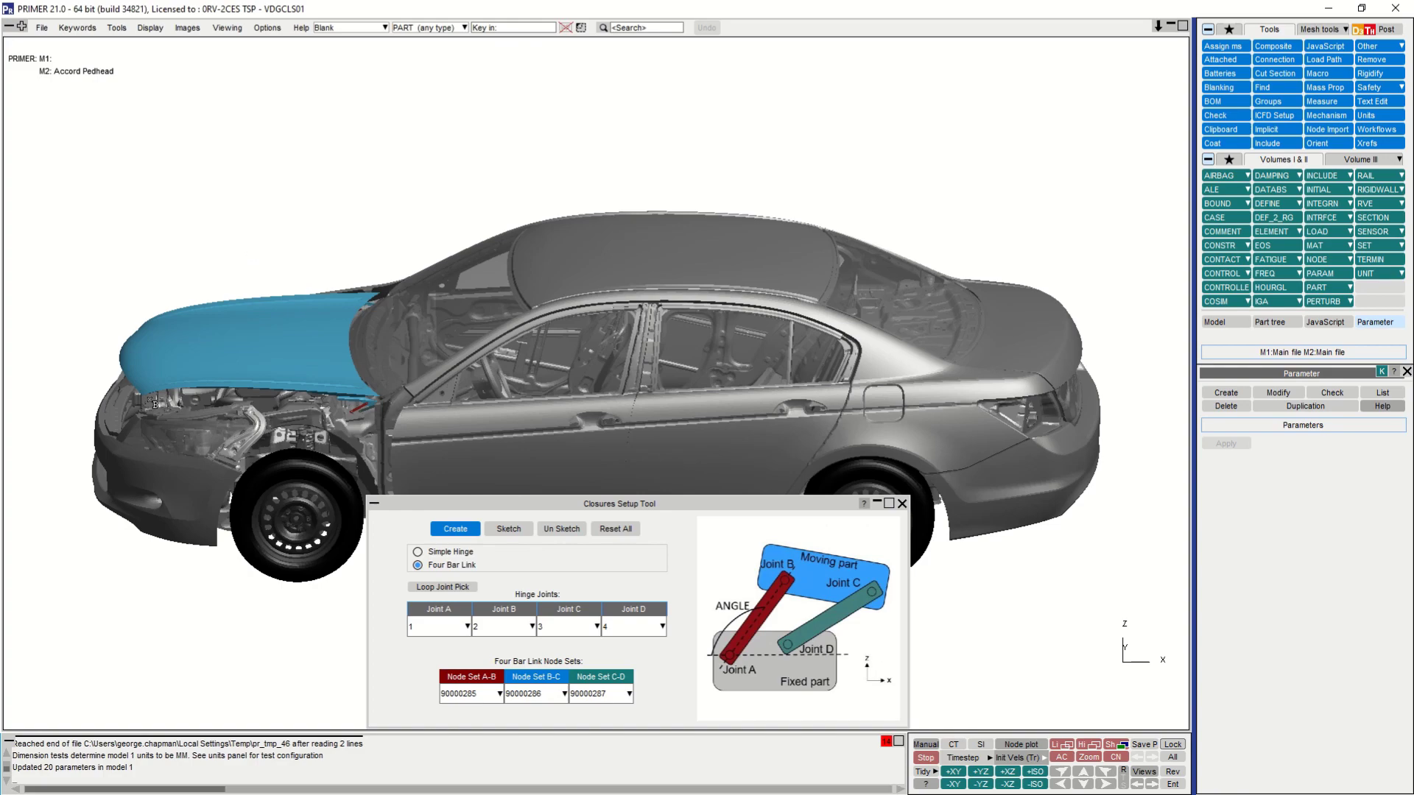
- Zoom into the hinge and blank the thin pillar and the front door
scroll(369, 380, up, 5)
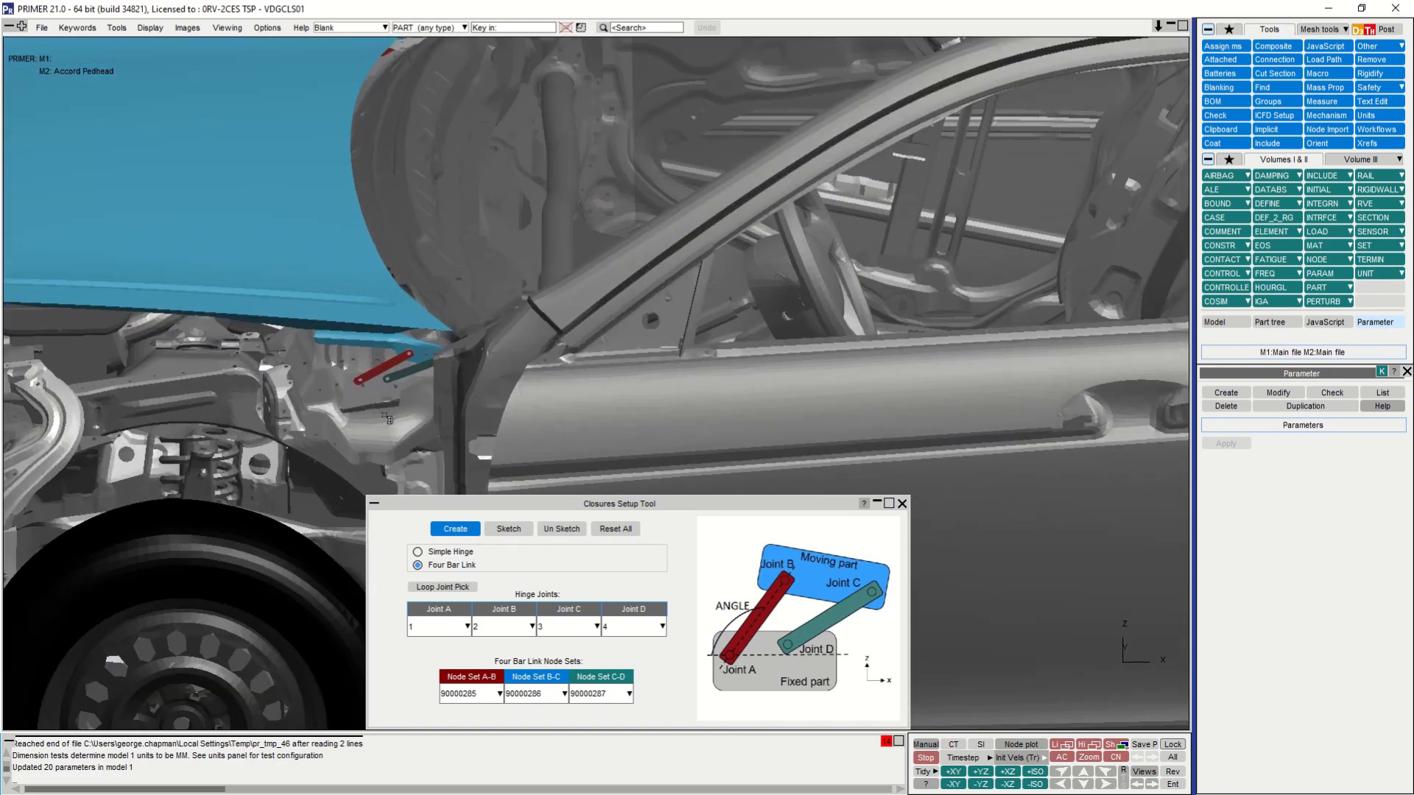
scroll(390, 398, up, 2)
click(467, 359)
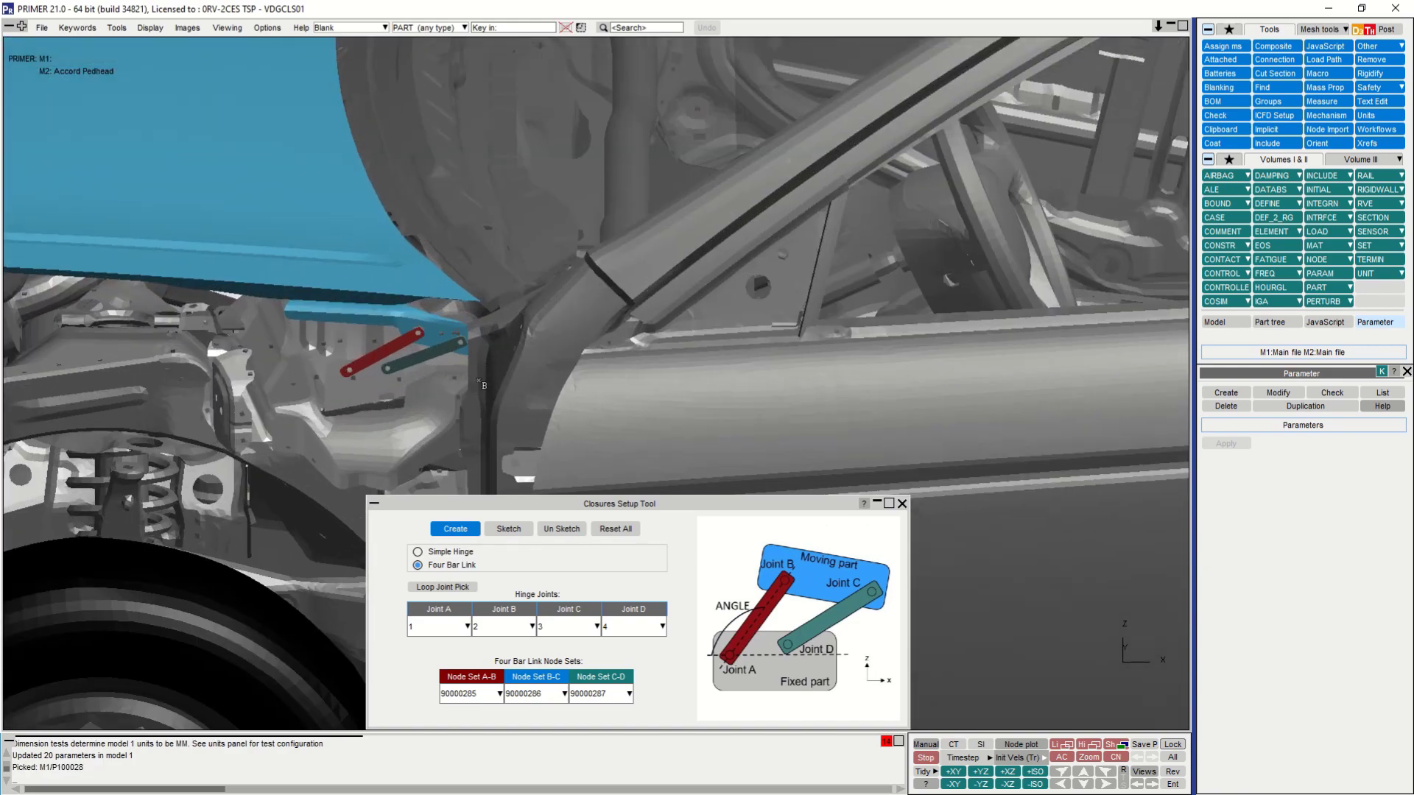
click(482, 383)
- Zoom out and view the raised bonnet from the front and side
scroll(419, 383, down, 8)
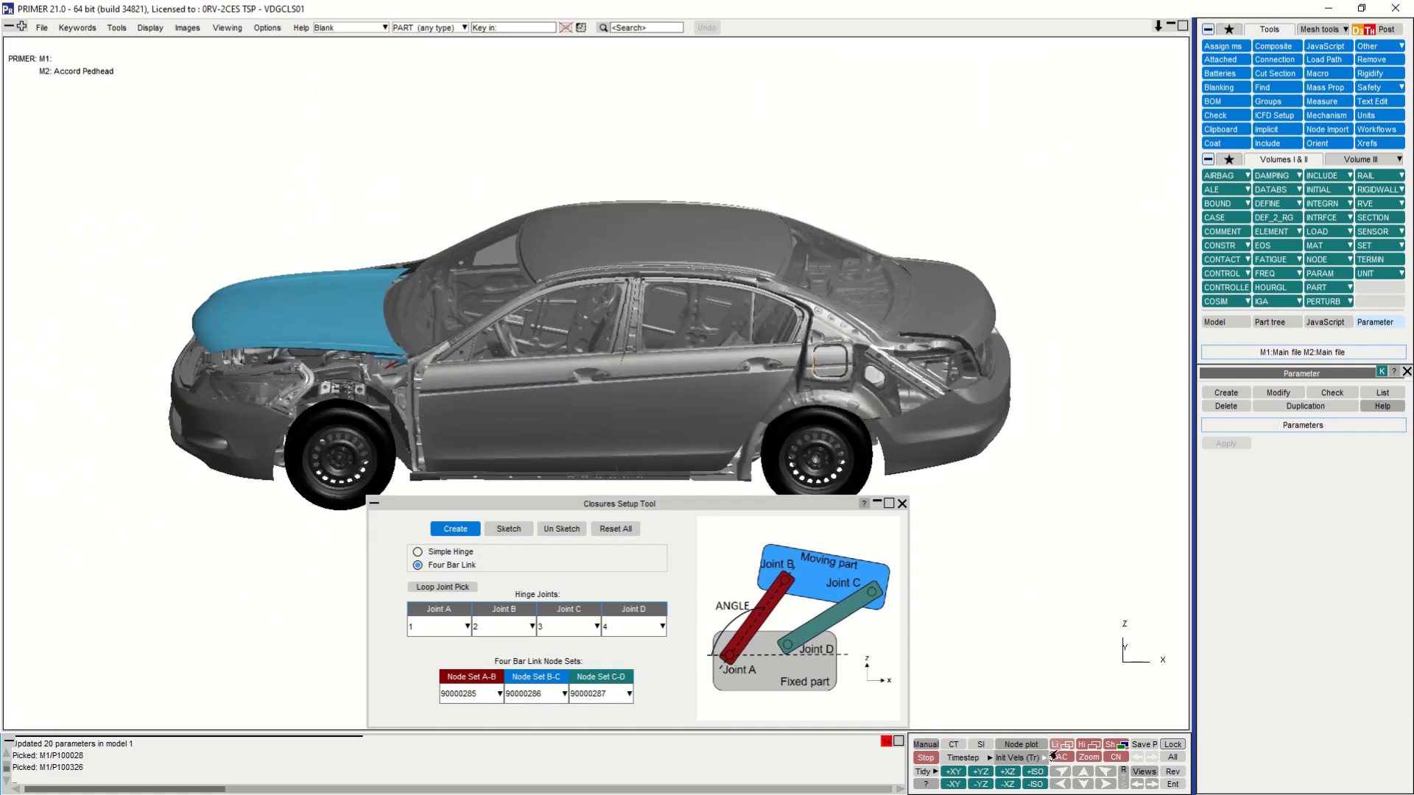
click(1098, 785)
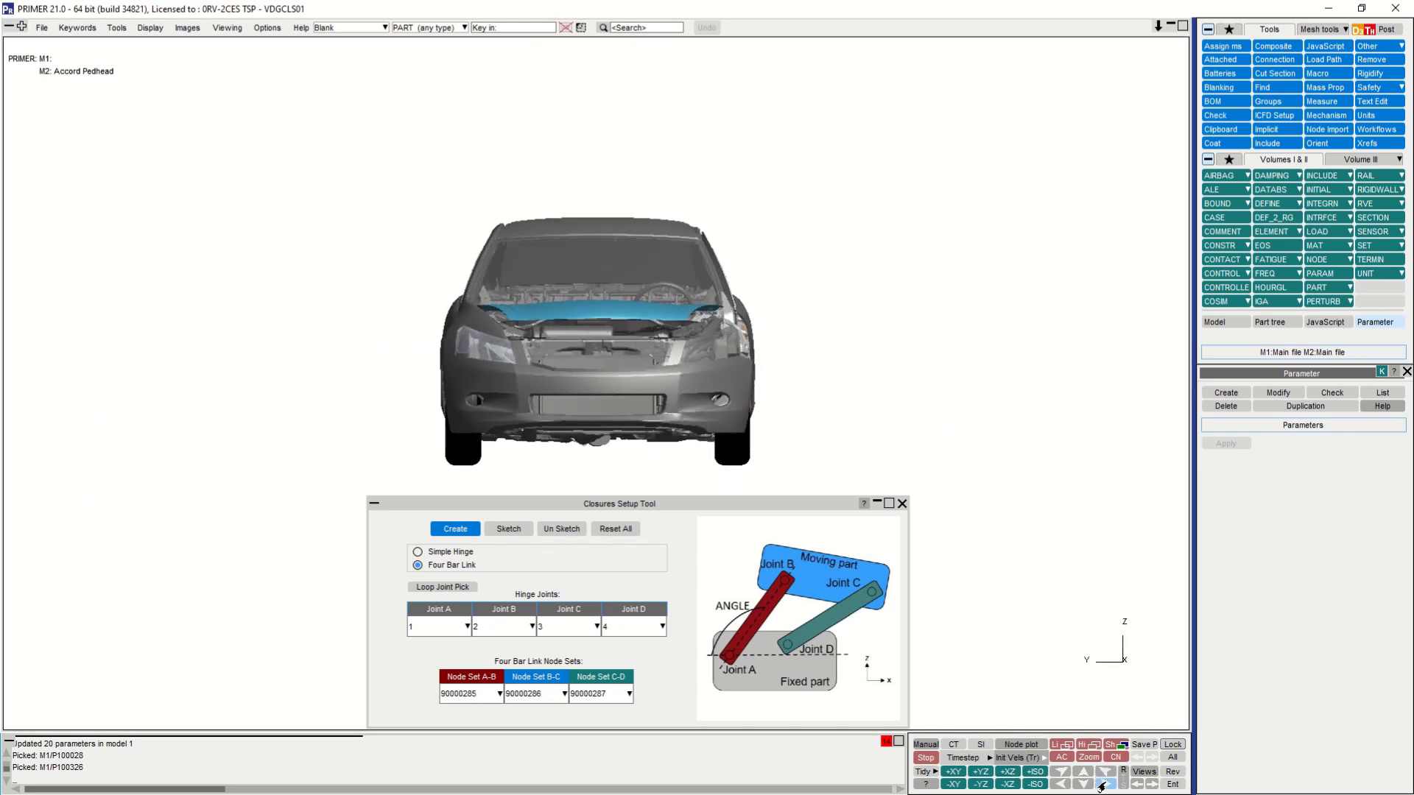
click(1100, 785)
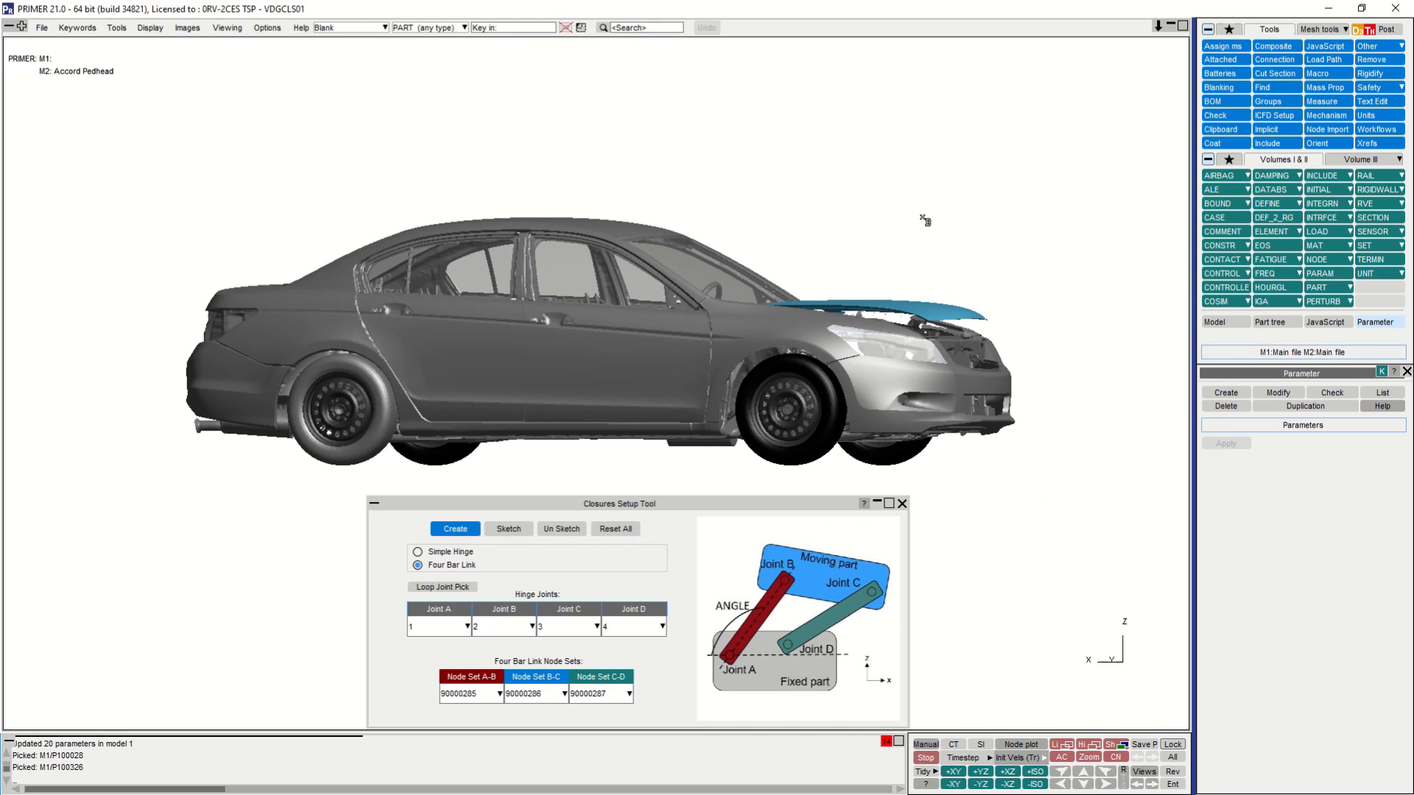